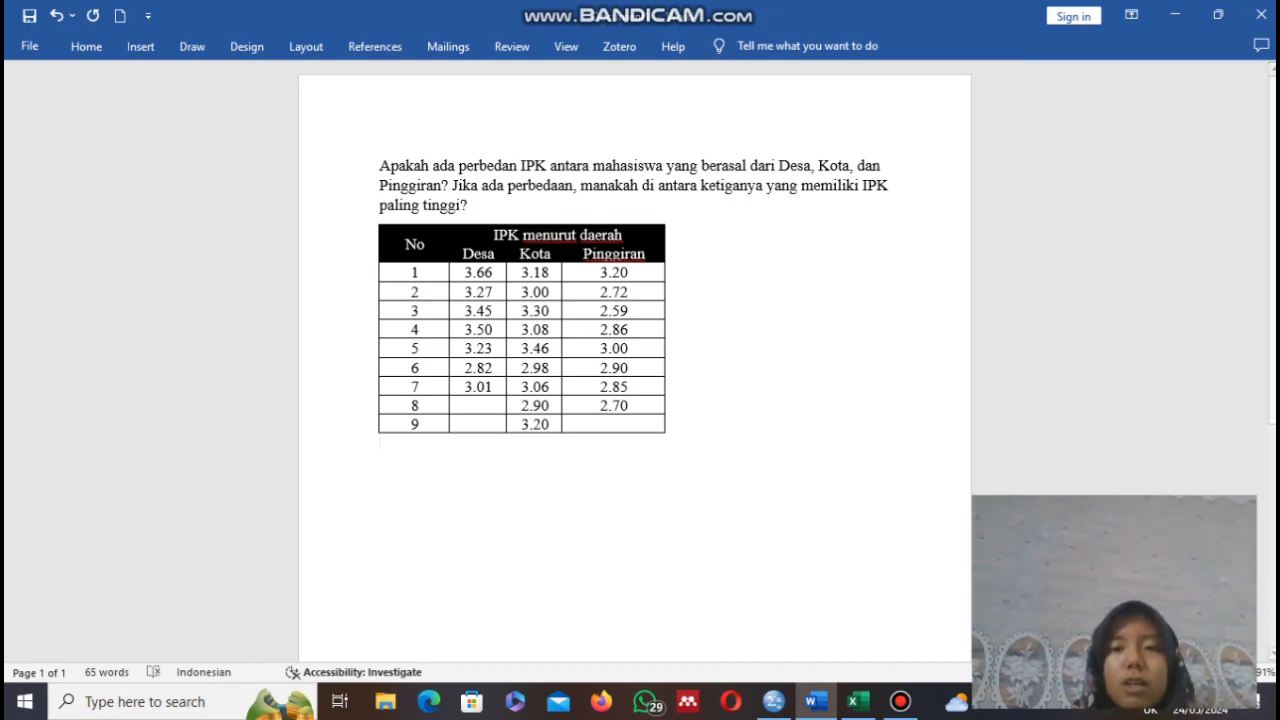
Step: Switch to SPSS and define two variables named Daerah and IPK in the variable definitions
click(773, 702)
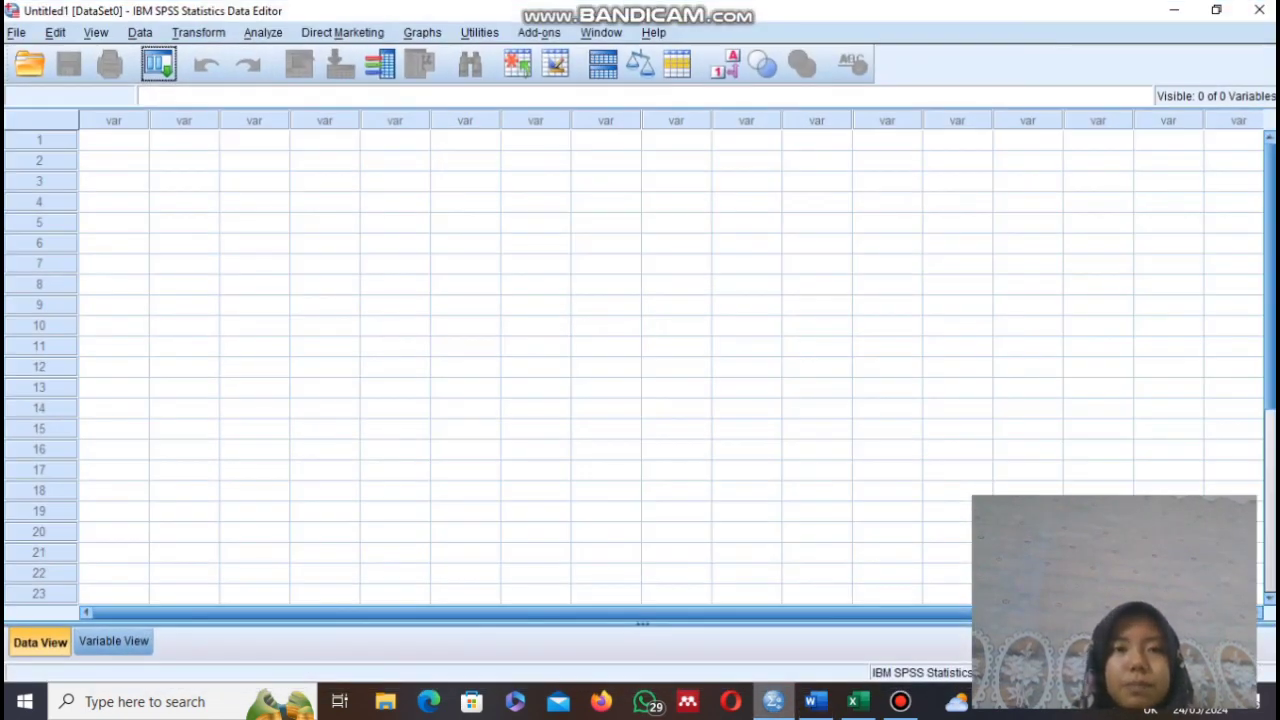
click(113, 641)
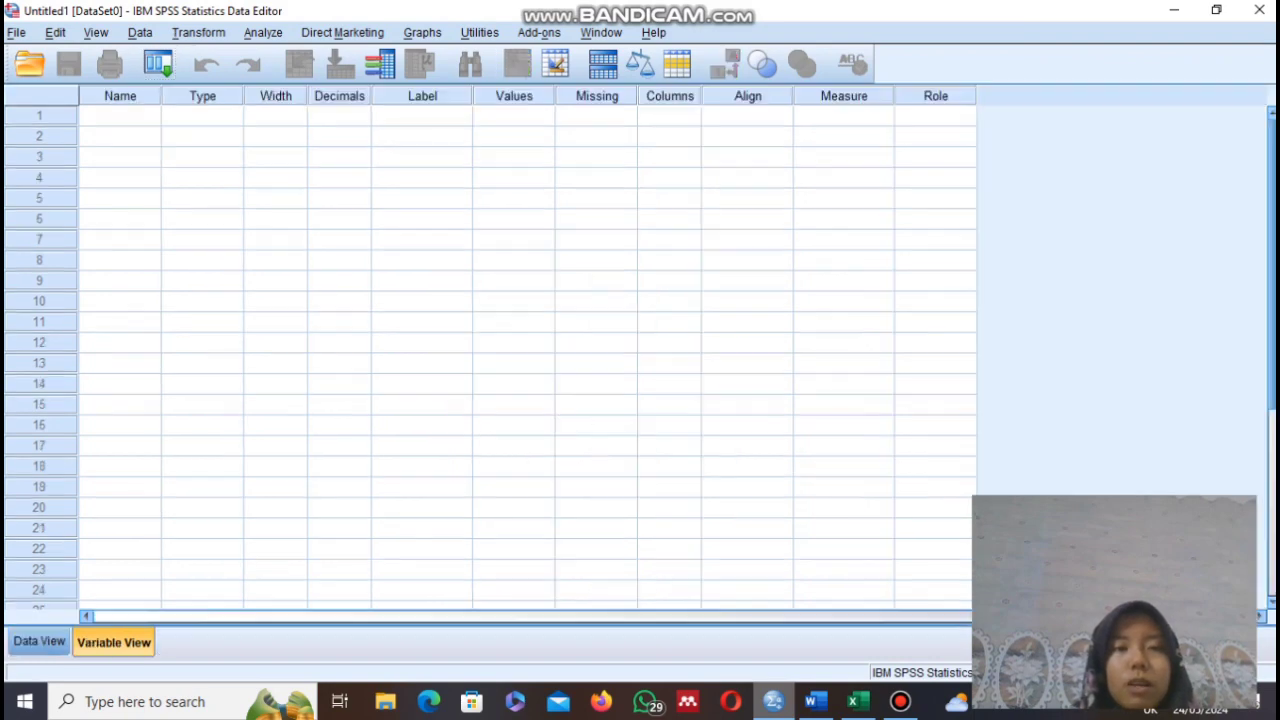
click(120, 116)
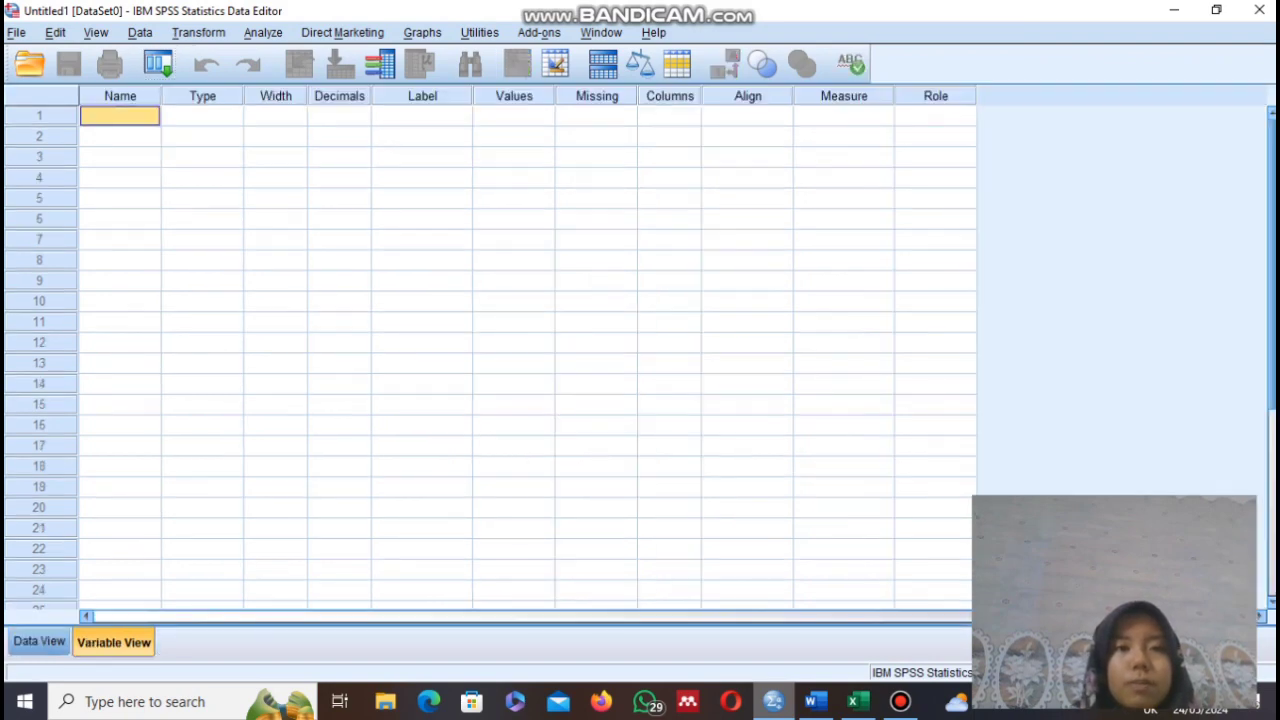
double_click(120, 116)
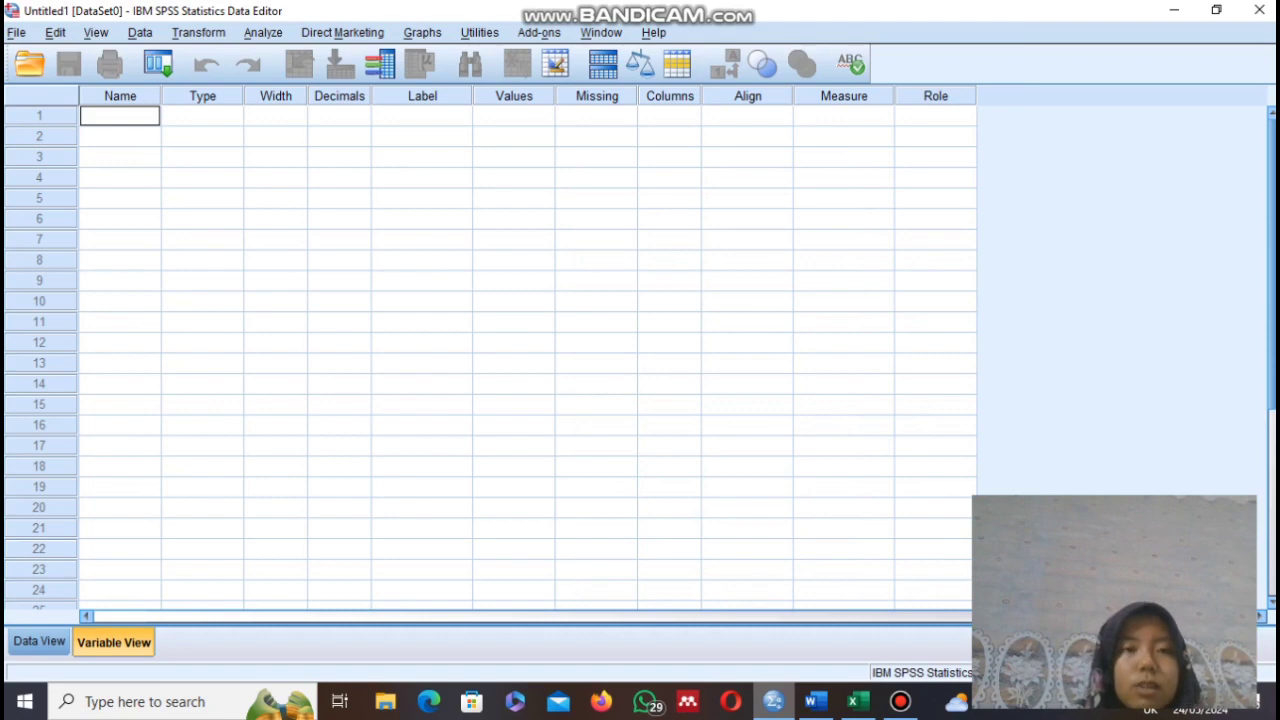
text(Daera)
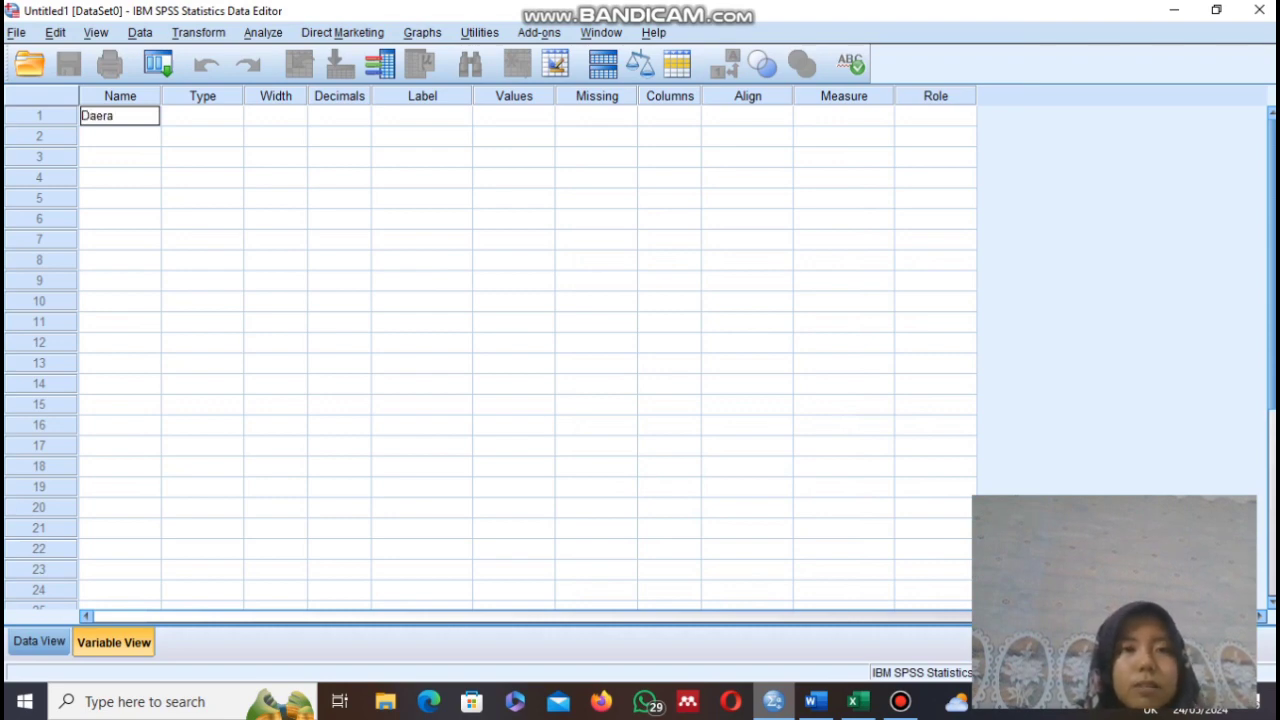
text(h)
key(Return)
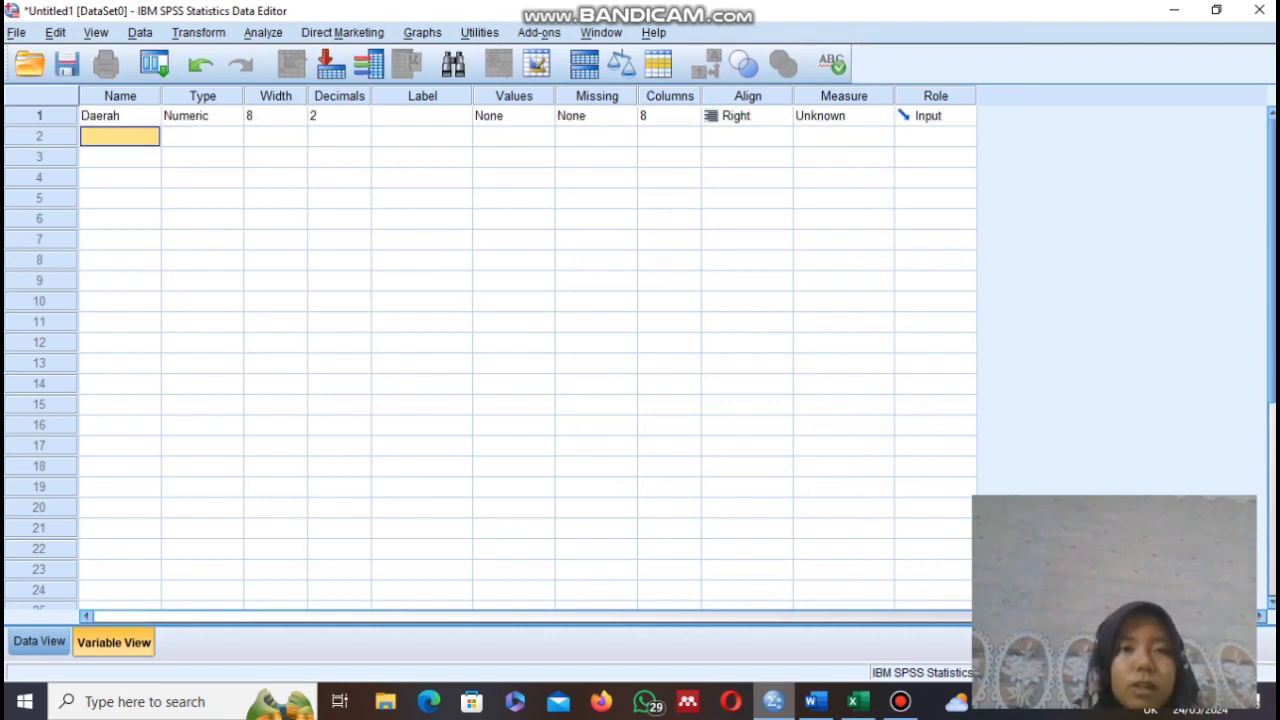
key(Caps_Lock)
text(IPK)
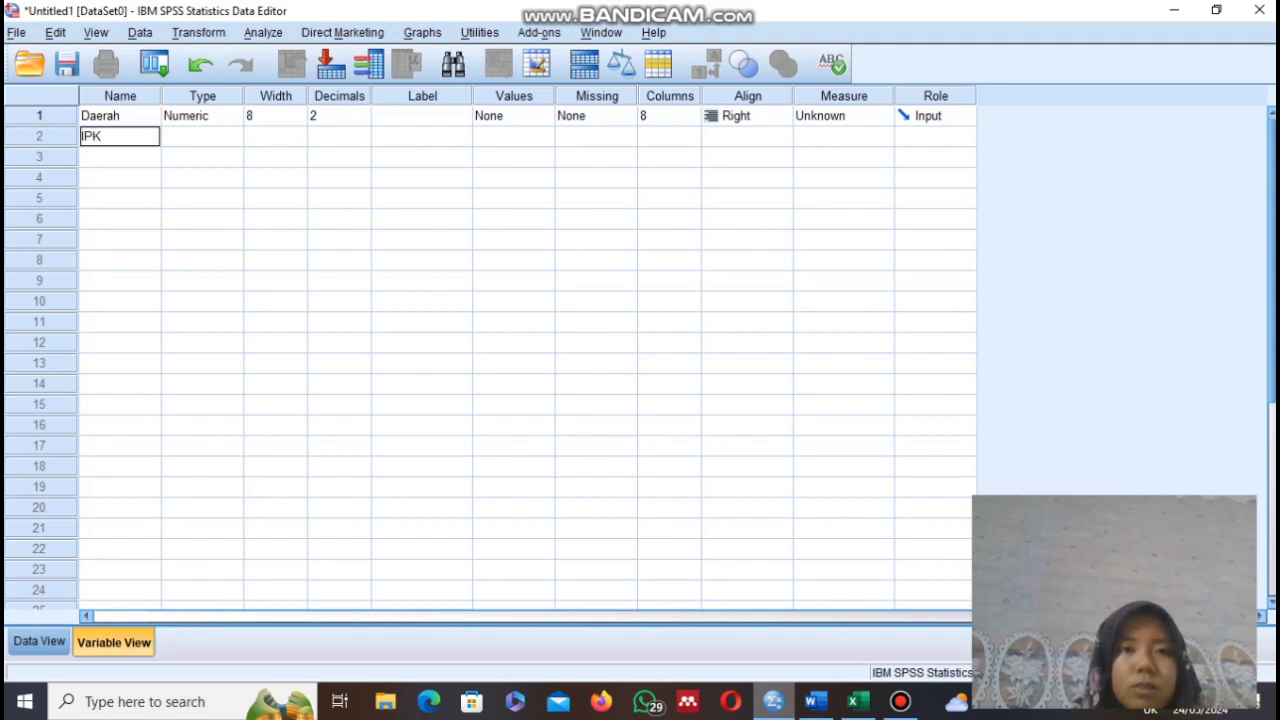
Step: Set the number of decimals for the Daerah variable to 0
click(362, 120)
click(362, 120)
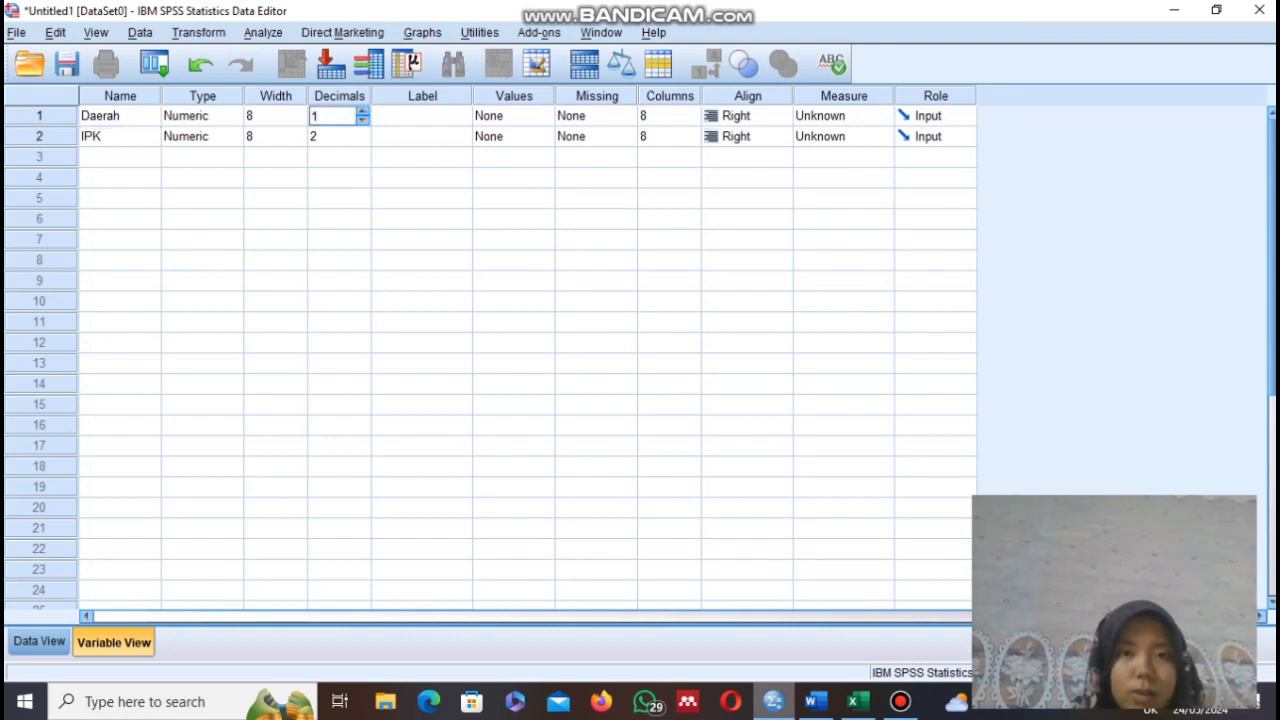
click(362, 120)
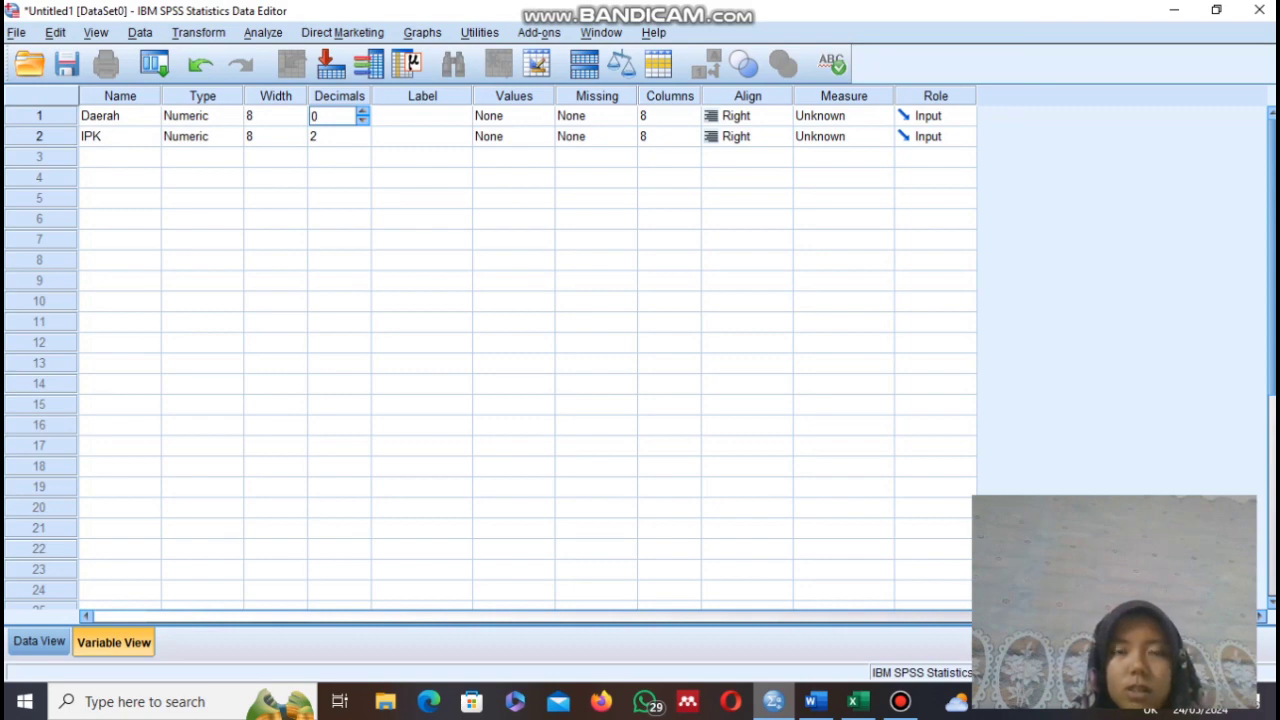
Step: Add a value label to the Daerah variable that assigns Desa to value 1
click(545, 116)
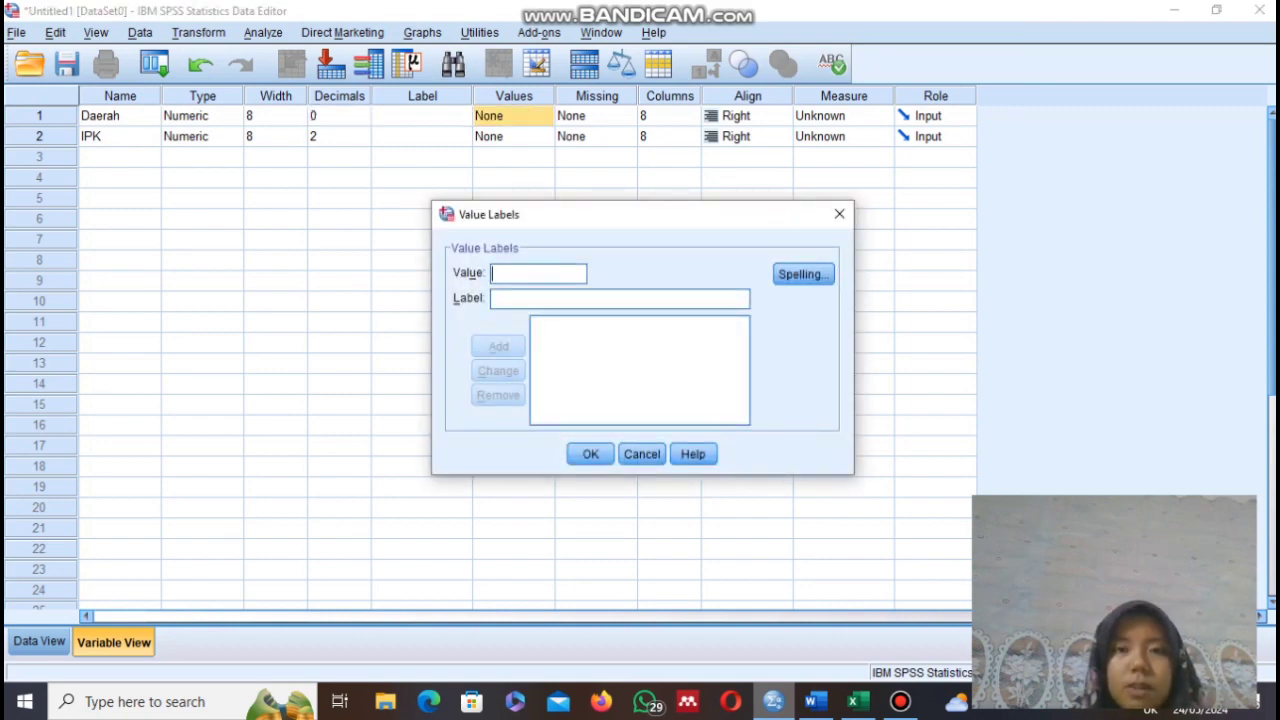
text(1)
key(Tab)
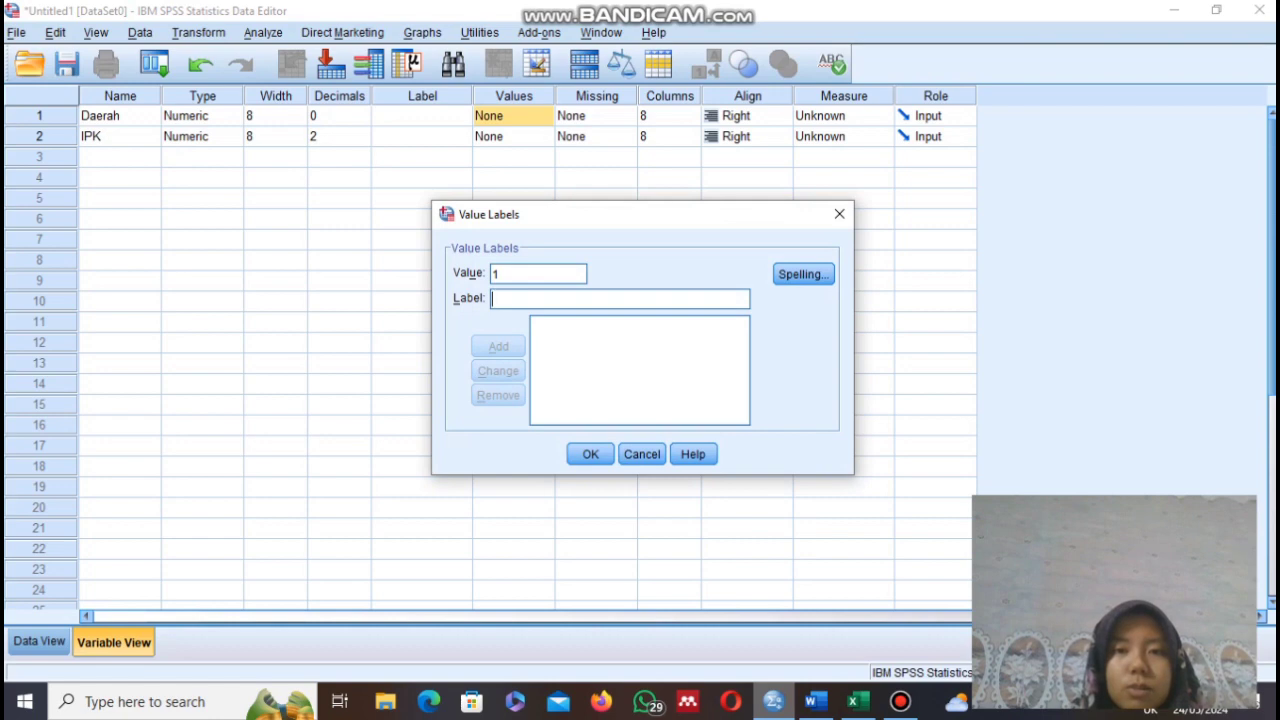
text(d)
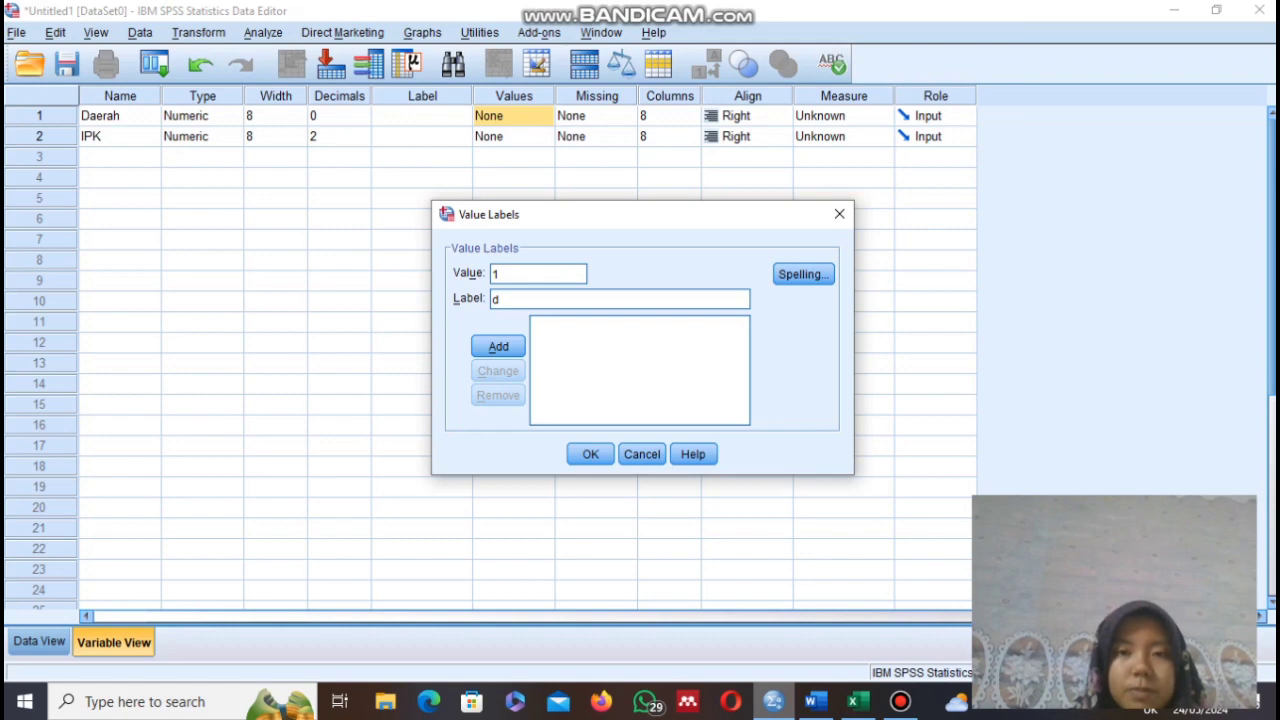
key(Left)
key(Delete)
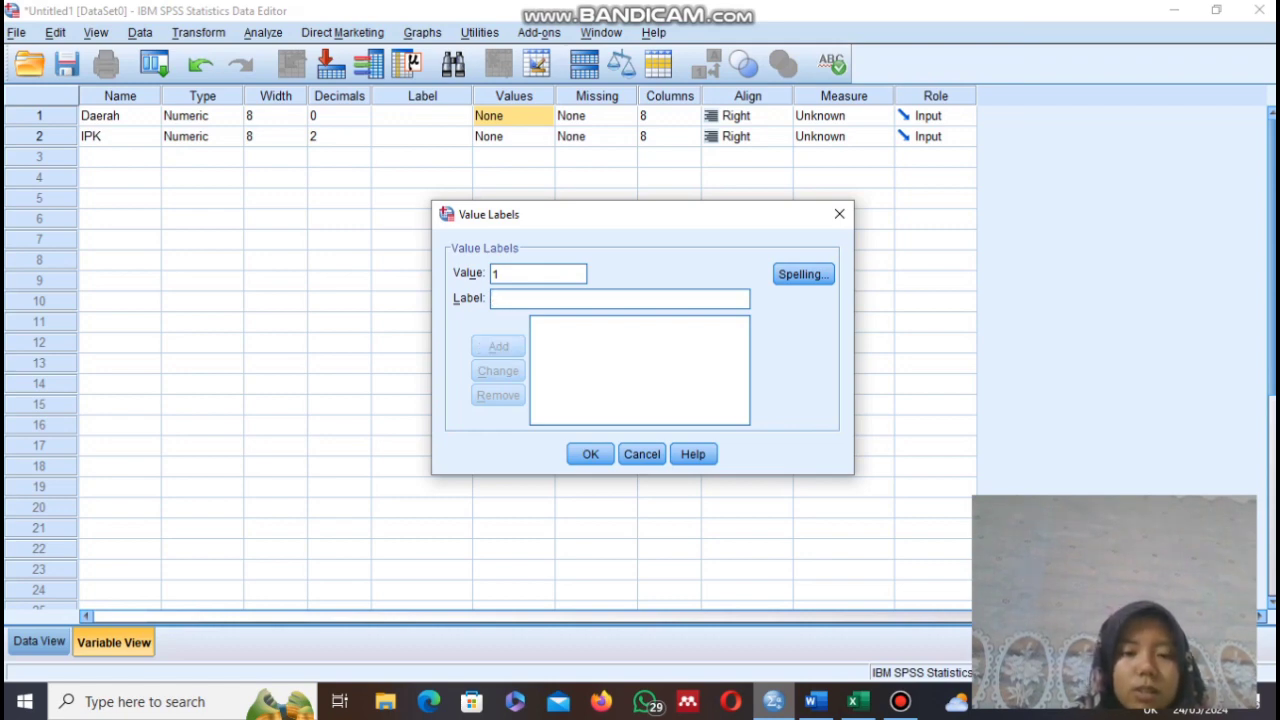
text(Desa)
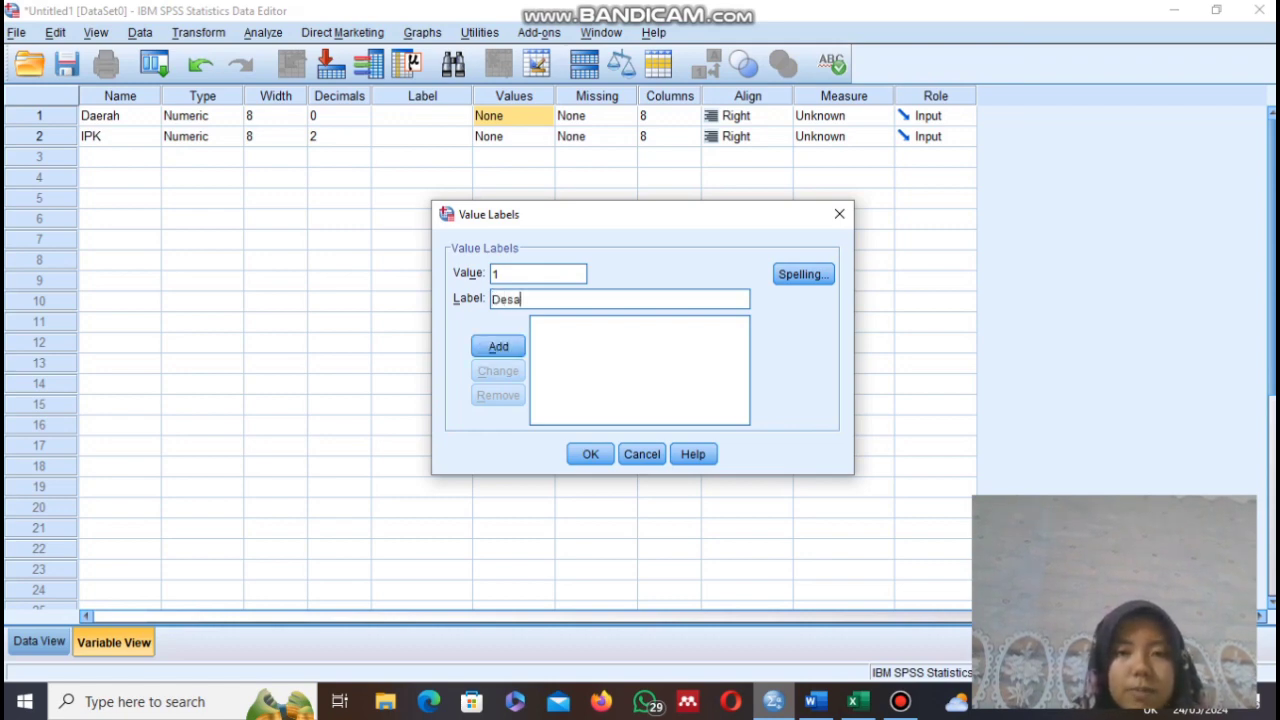
key(Return)
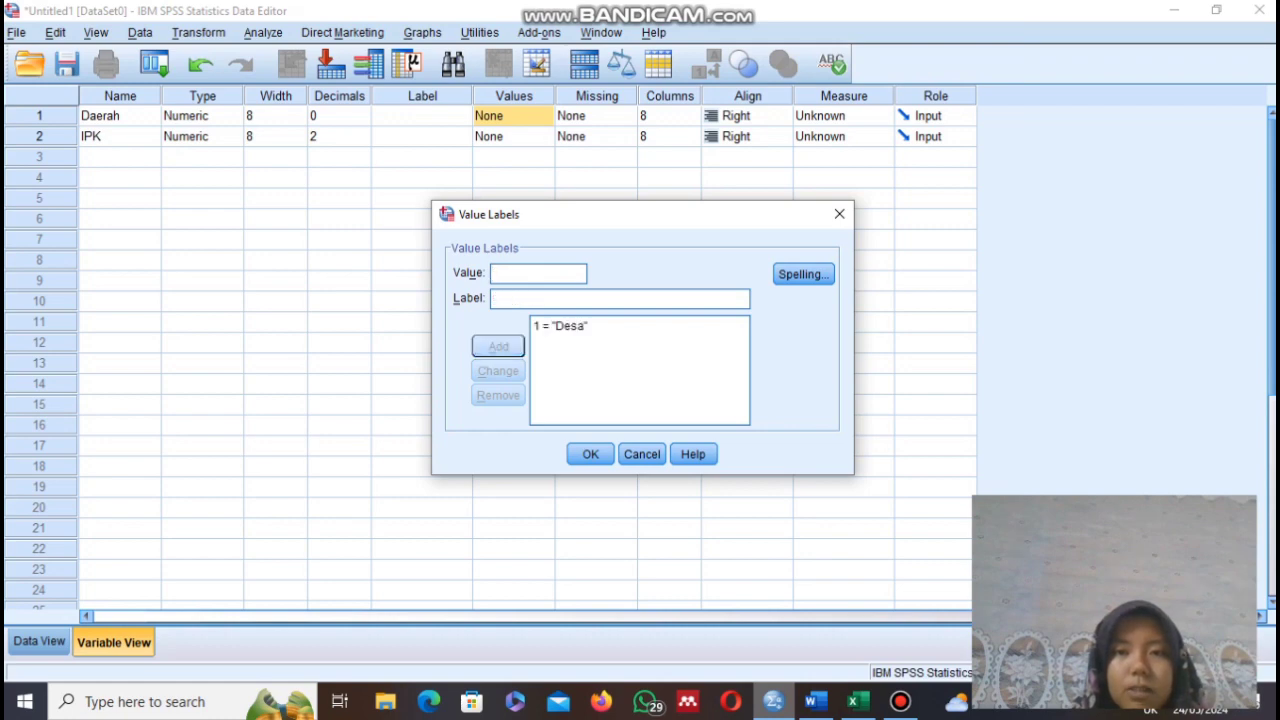
Step: Add the Daerah value labels 2 = Kota and 3 = Pinggiran, and apply the label definitions
text(2)
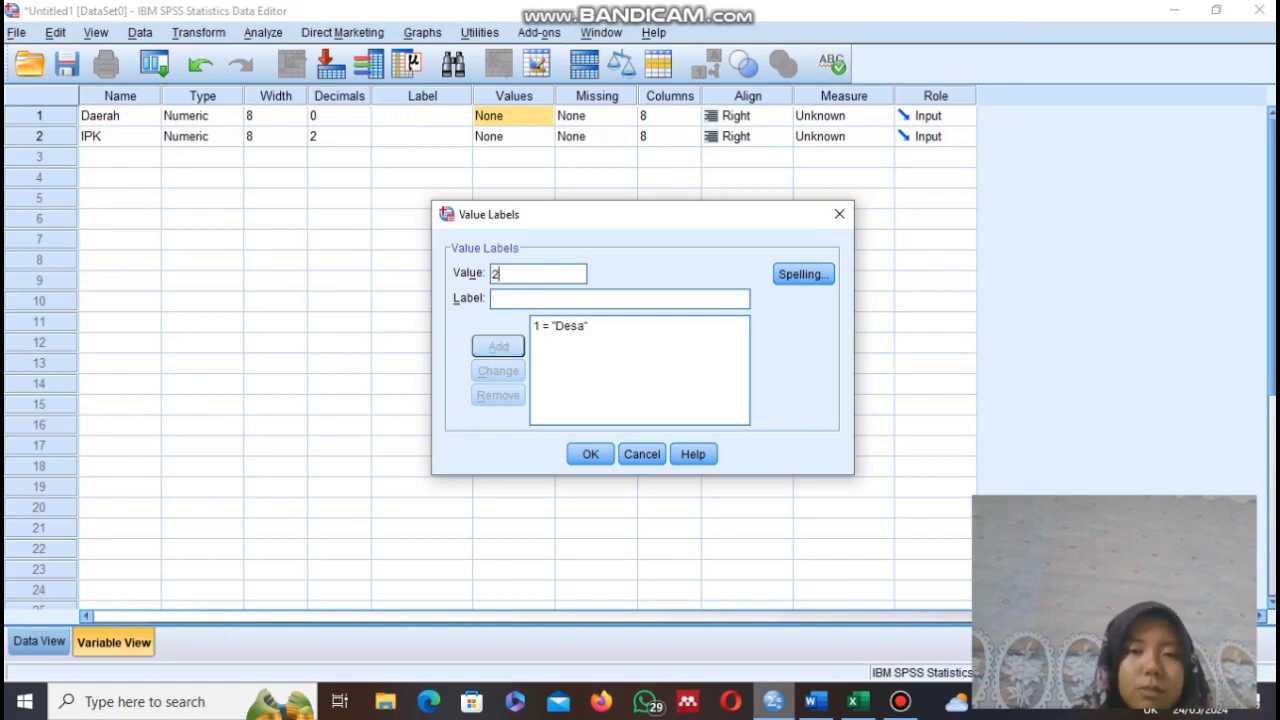
key(Tab)
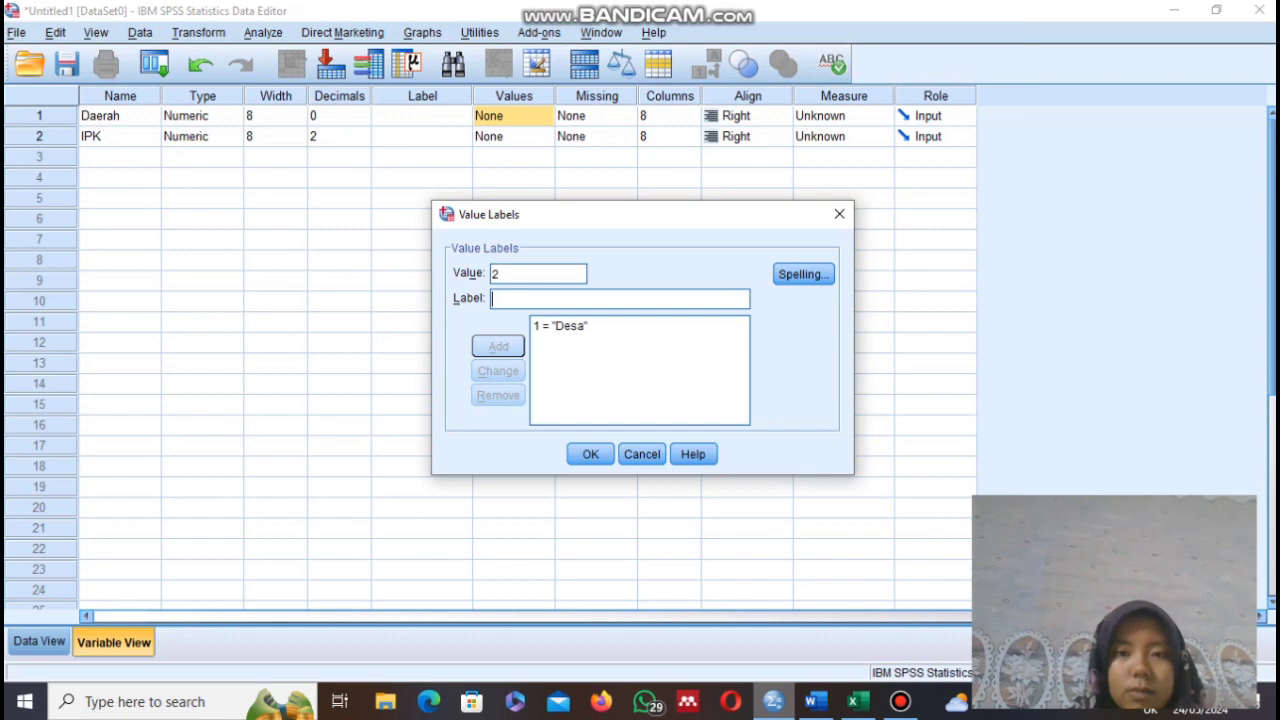
text(Kota)
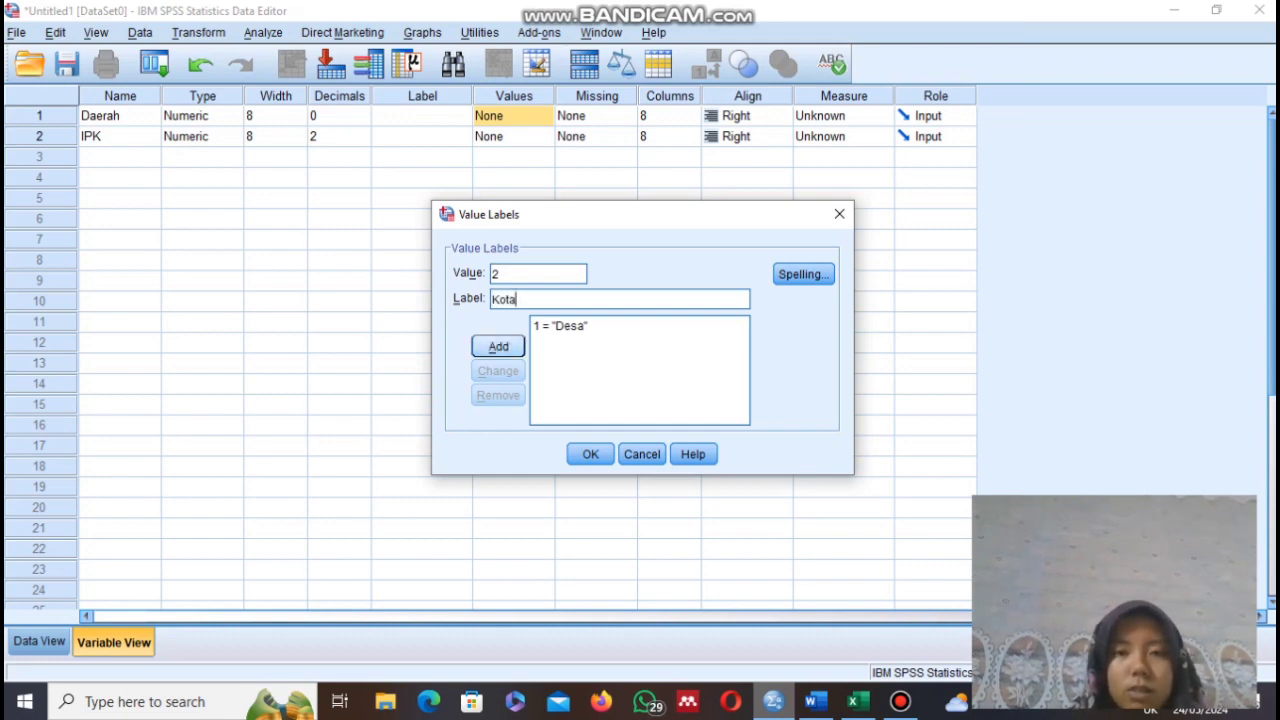
key(Return)
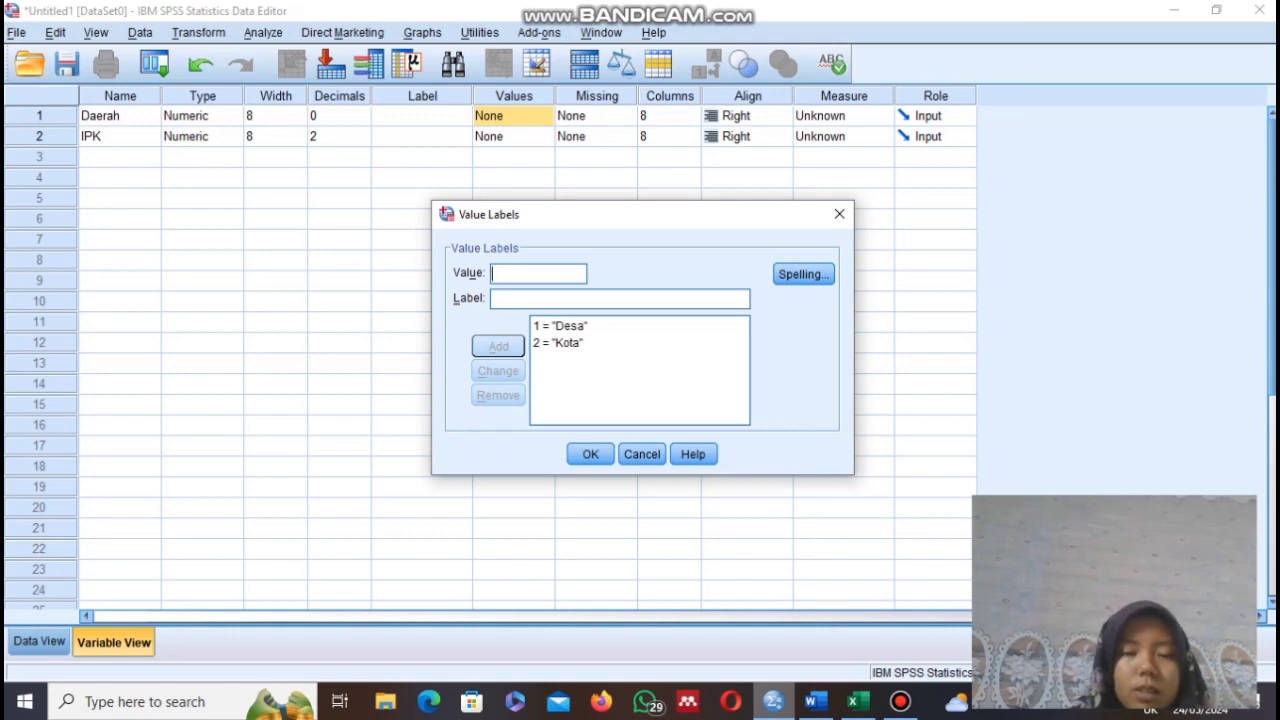
text(3)
key(Tab)
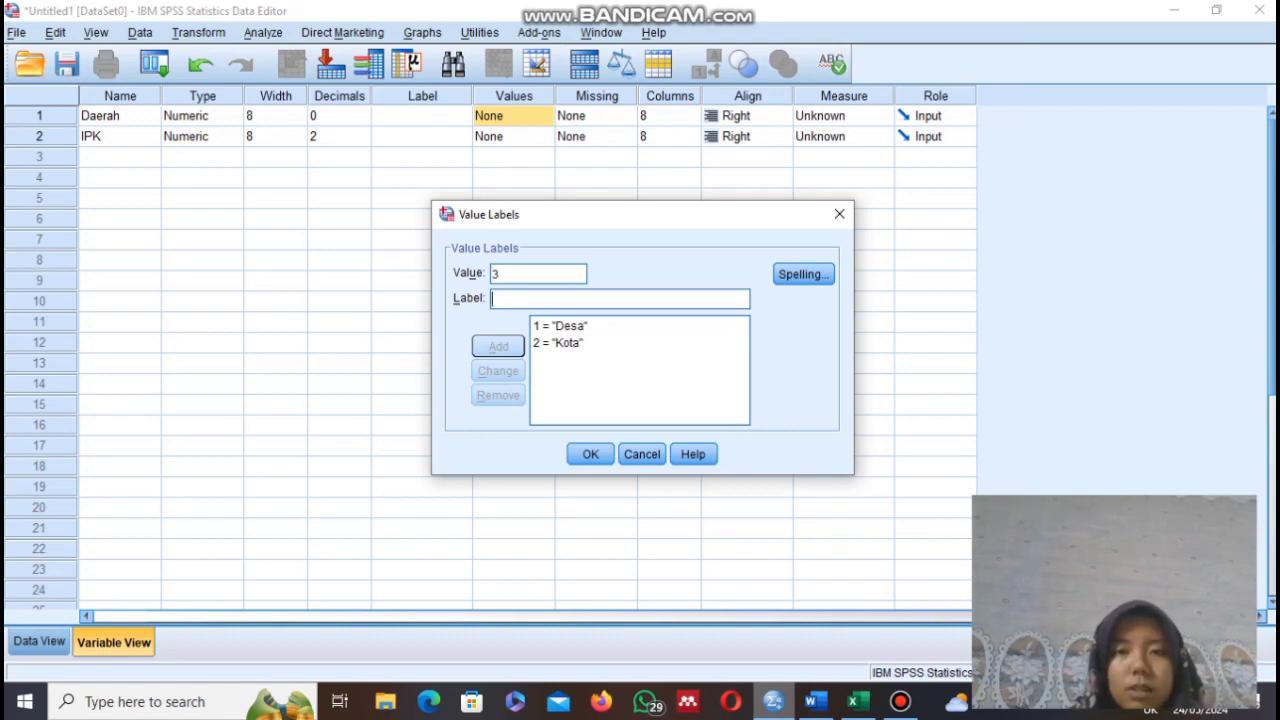
text(P)
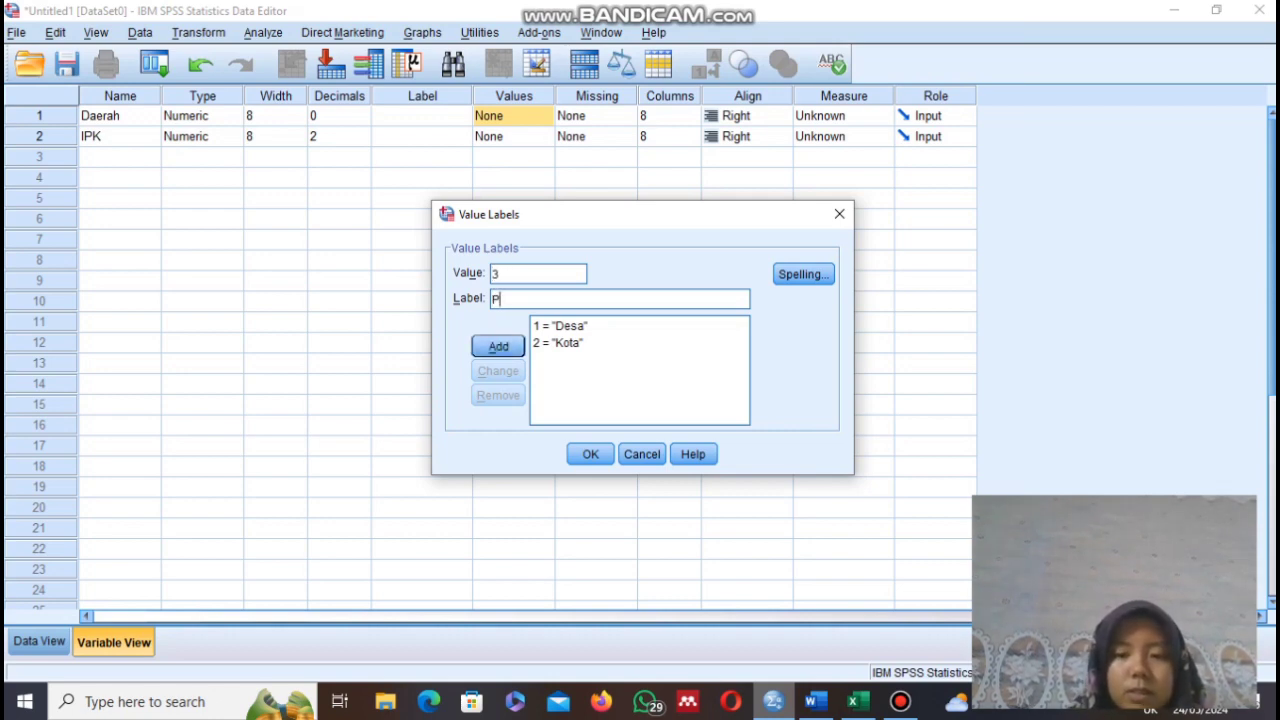
text(inggiran)
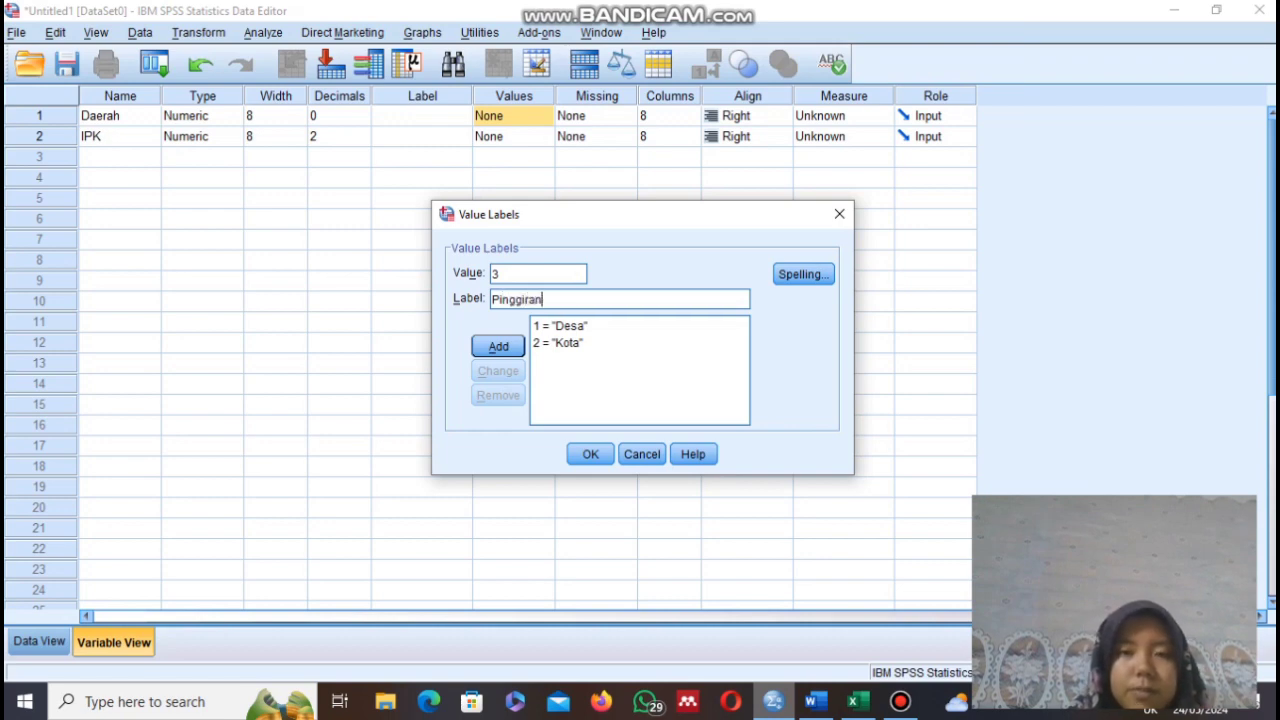
key(Return)
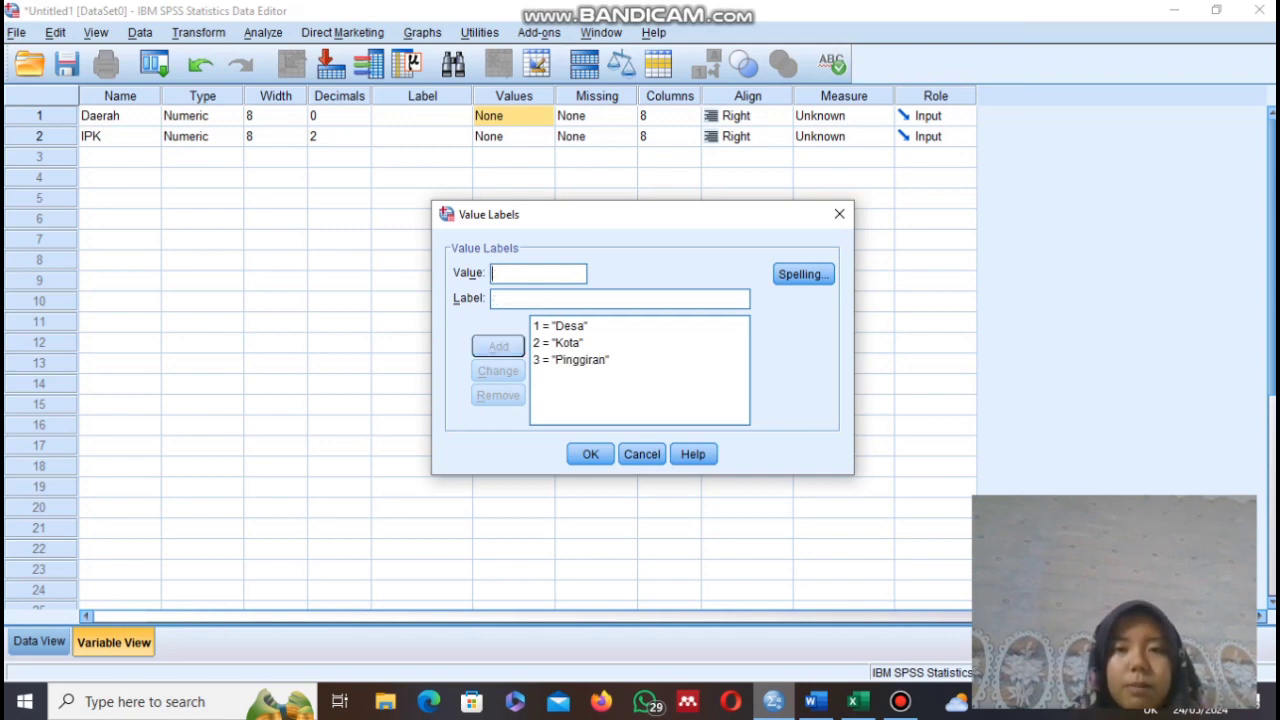
key(Return)
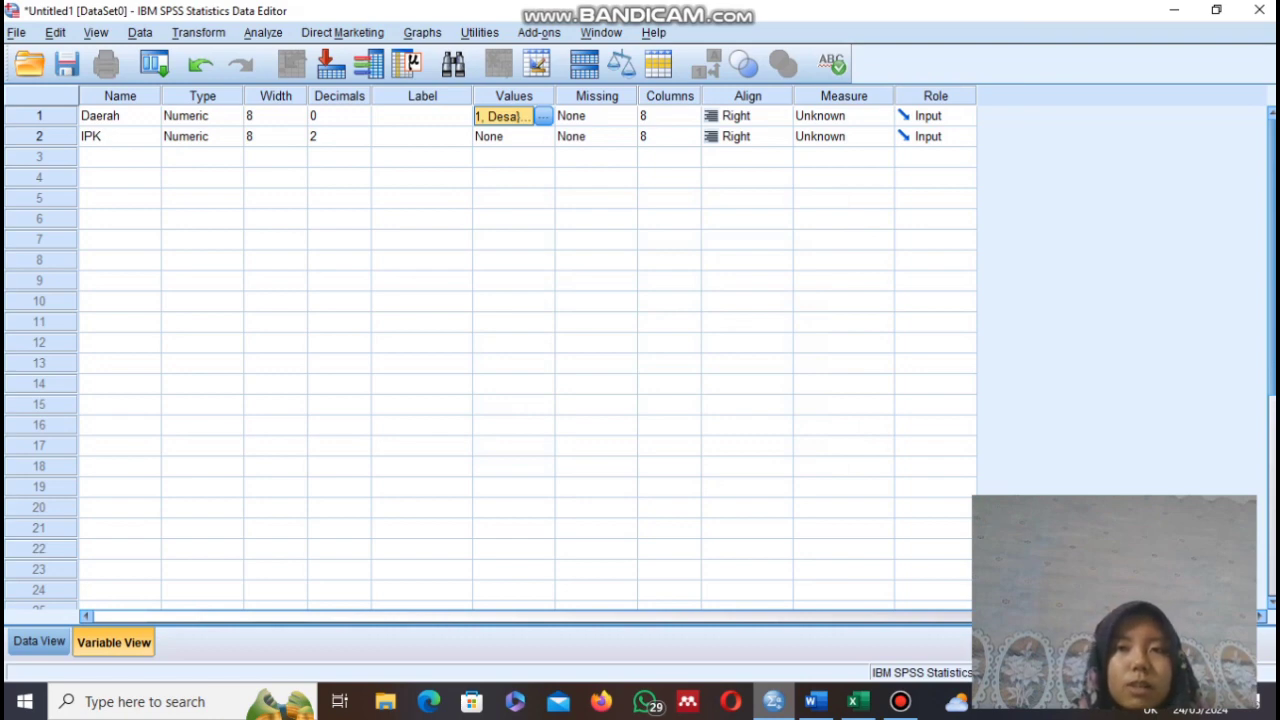
Step: Set the measurement level of both Daerah and IPK to Scale
click(844, 116)
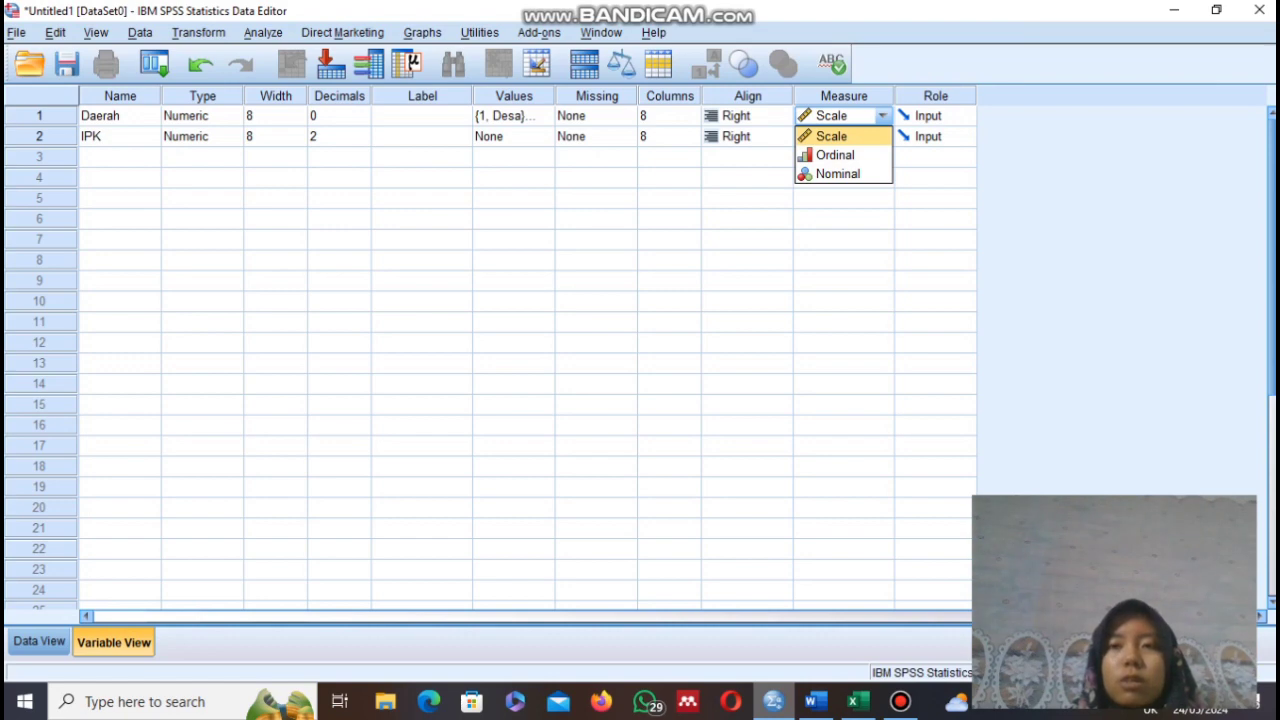
click(832, 136)
click(881, 136)
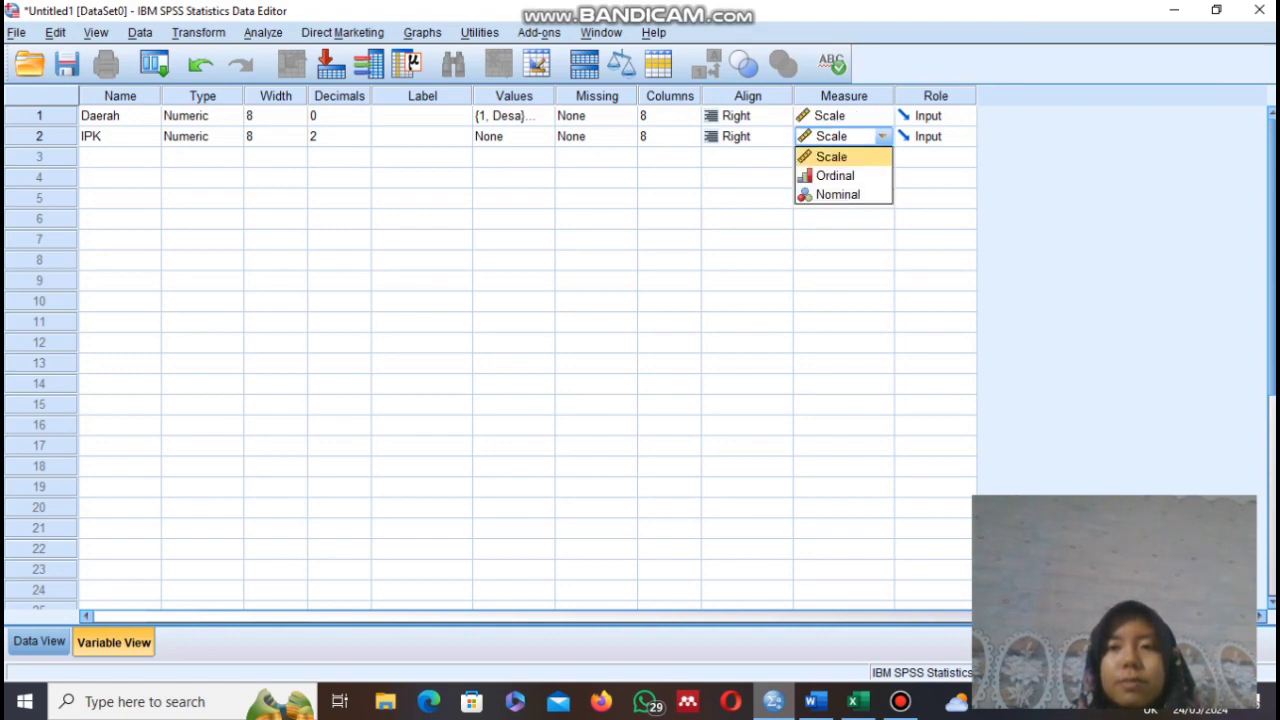
click(832, 157)
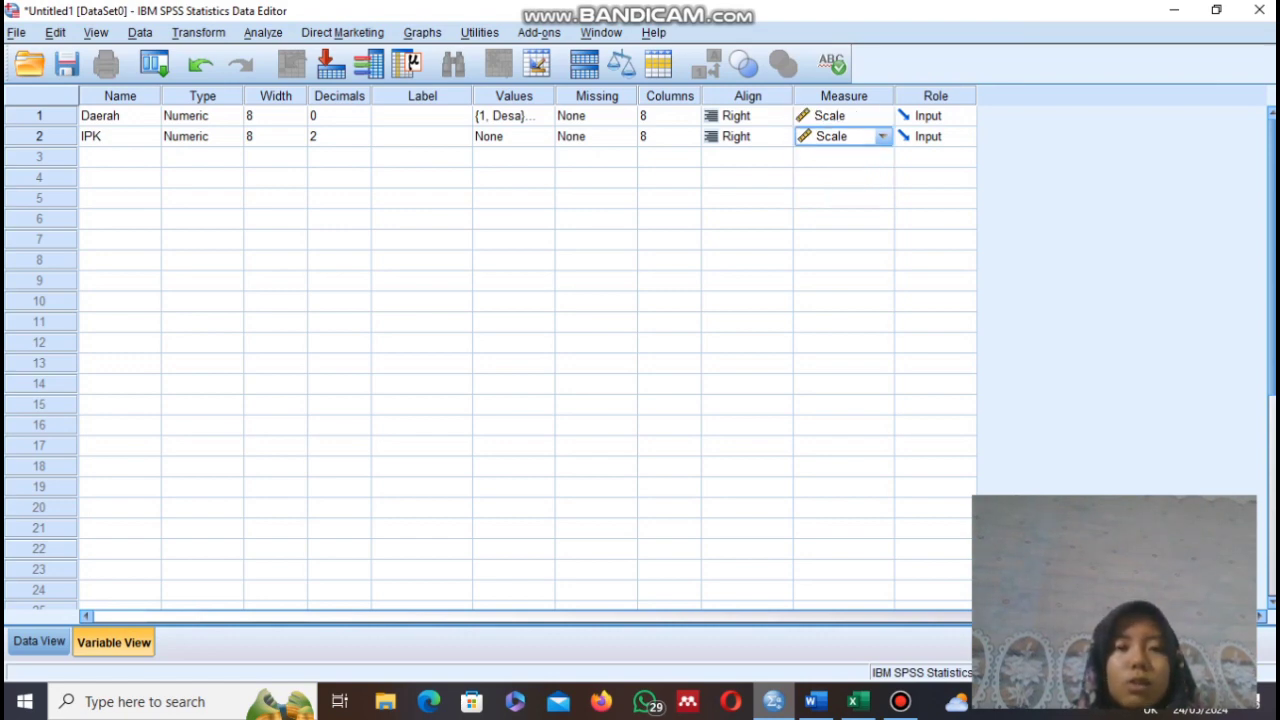
Step: Copy the Desa values in B5:B11 of the Excel sheet into the IPK data column in SPSS, starting at row 1
click(39, 641)
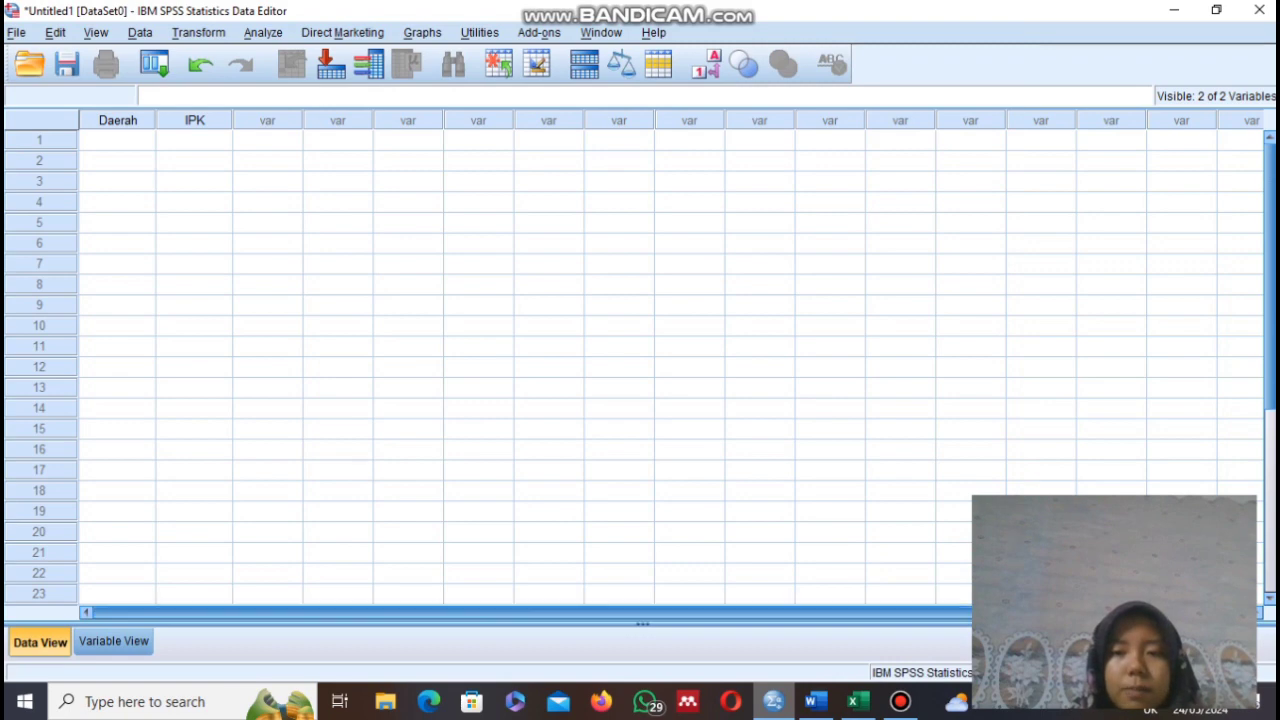
click(855, 701)
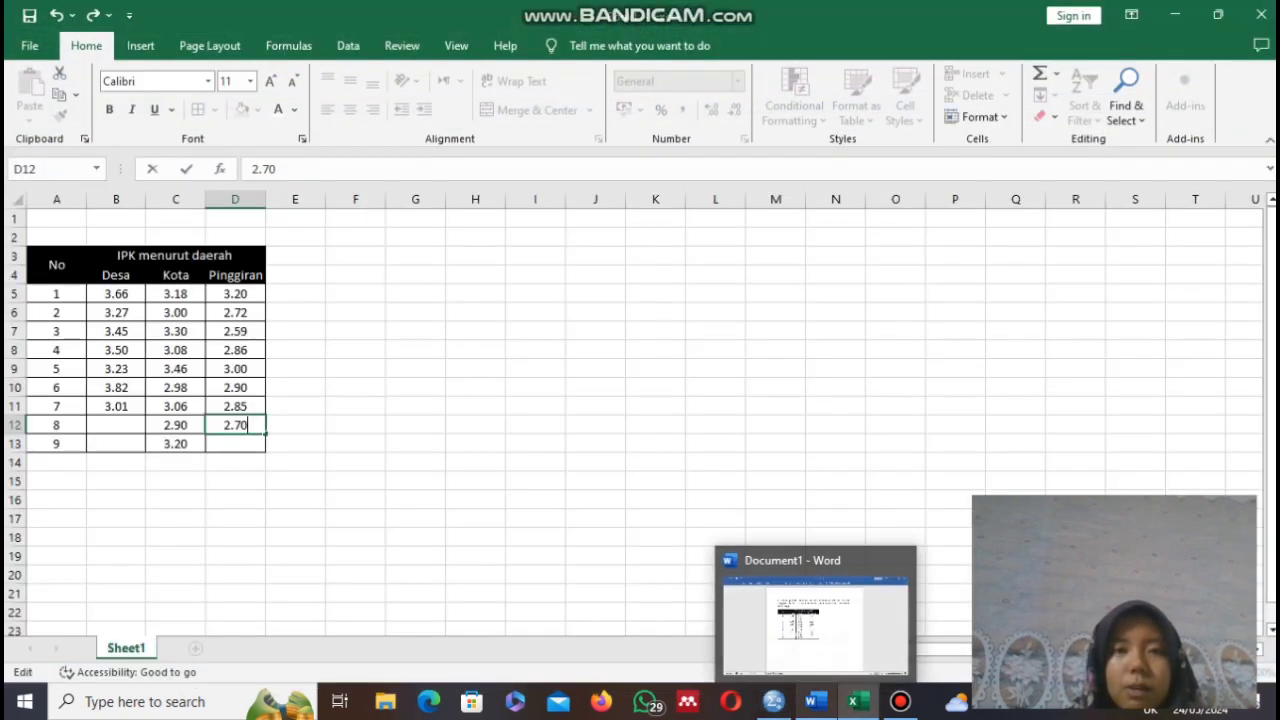
click(116, 294)
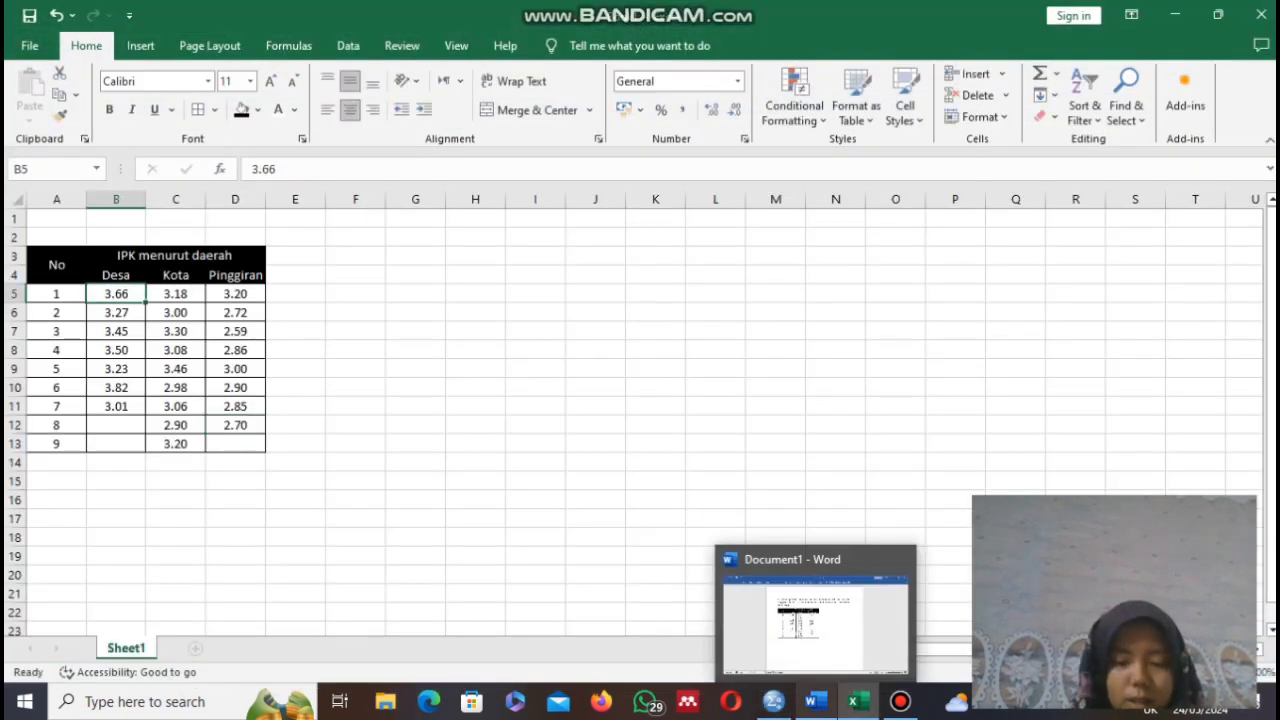
drag(116, 294, 116, 406)
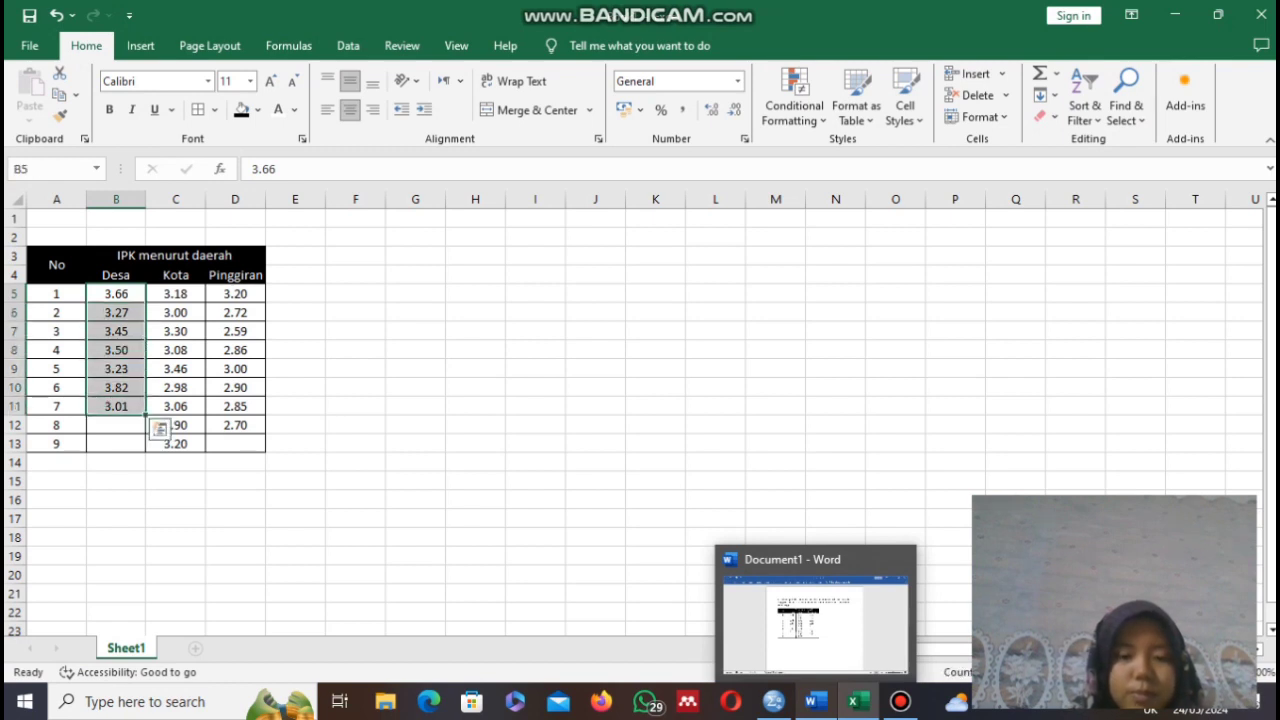
key(ctrl+c)
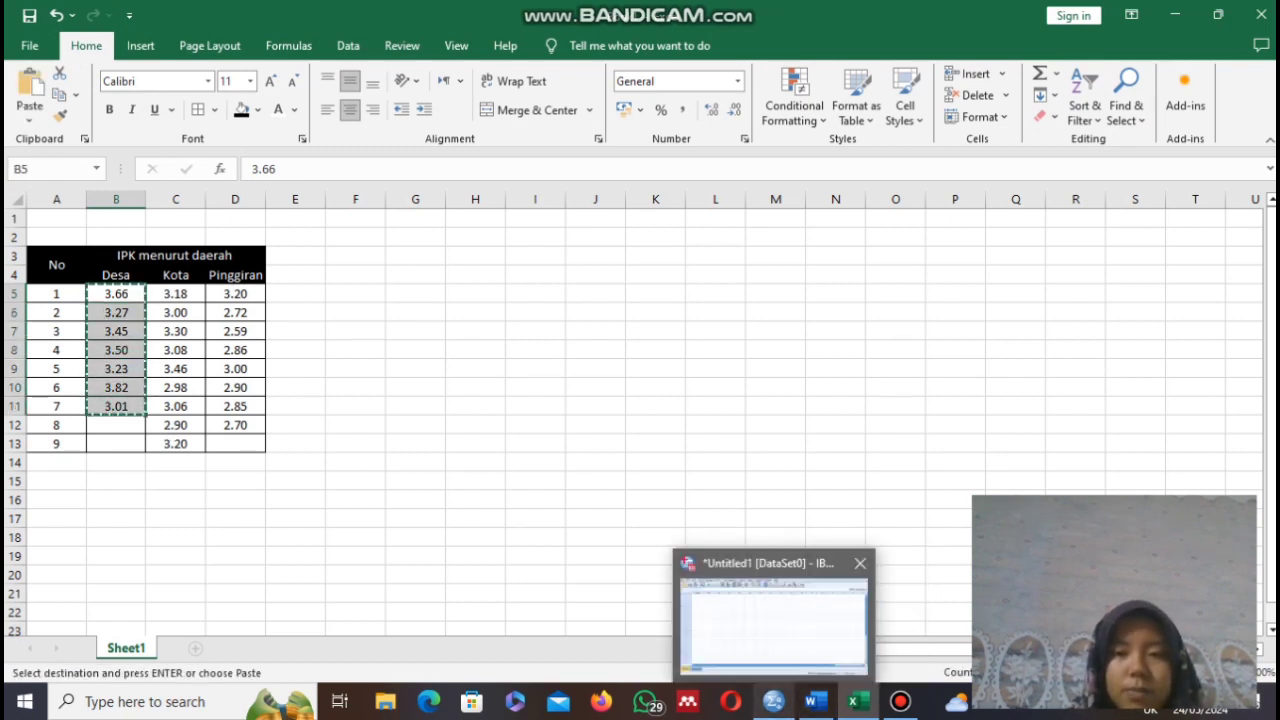
click(773, 701)
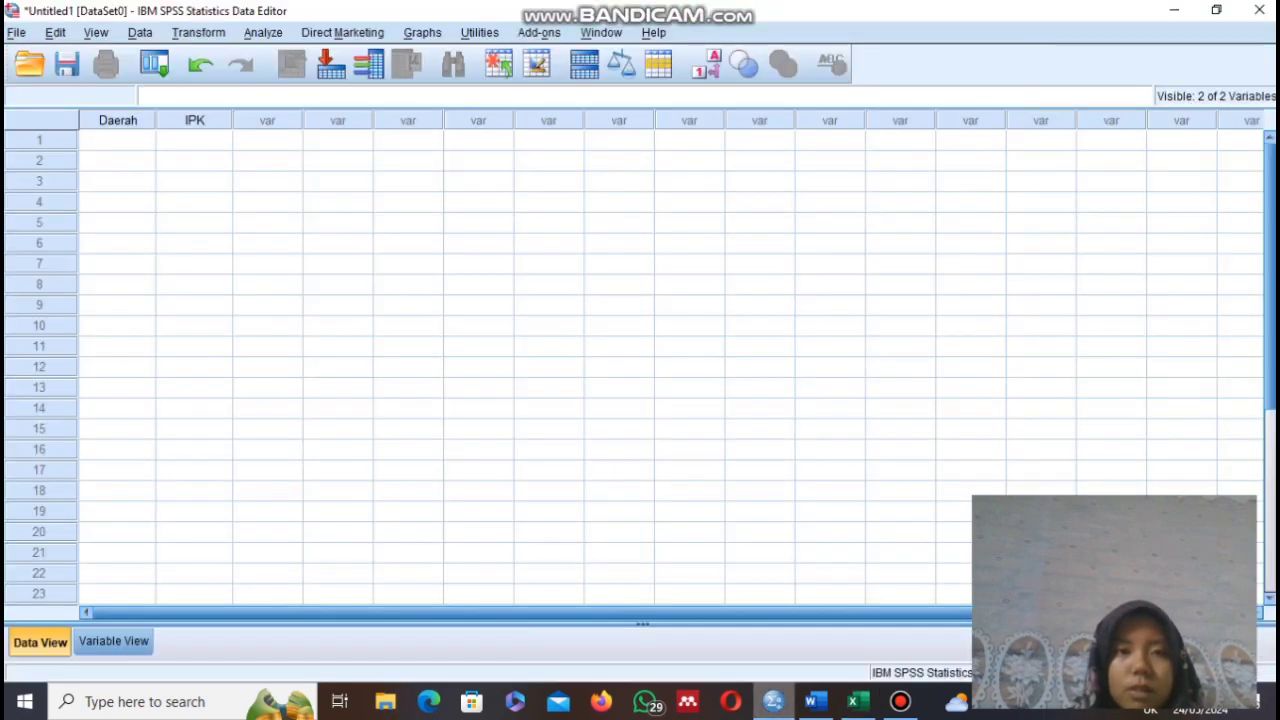
click(194, 140)
key(ctrl+v)
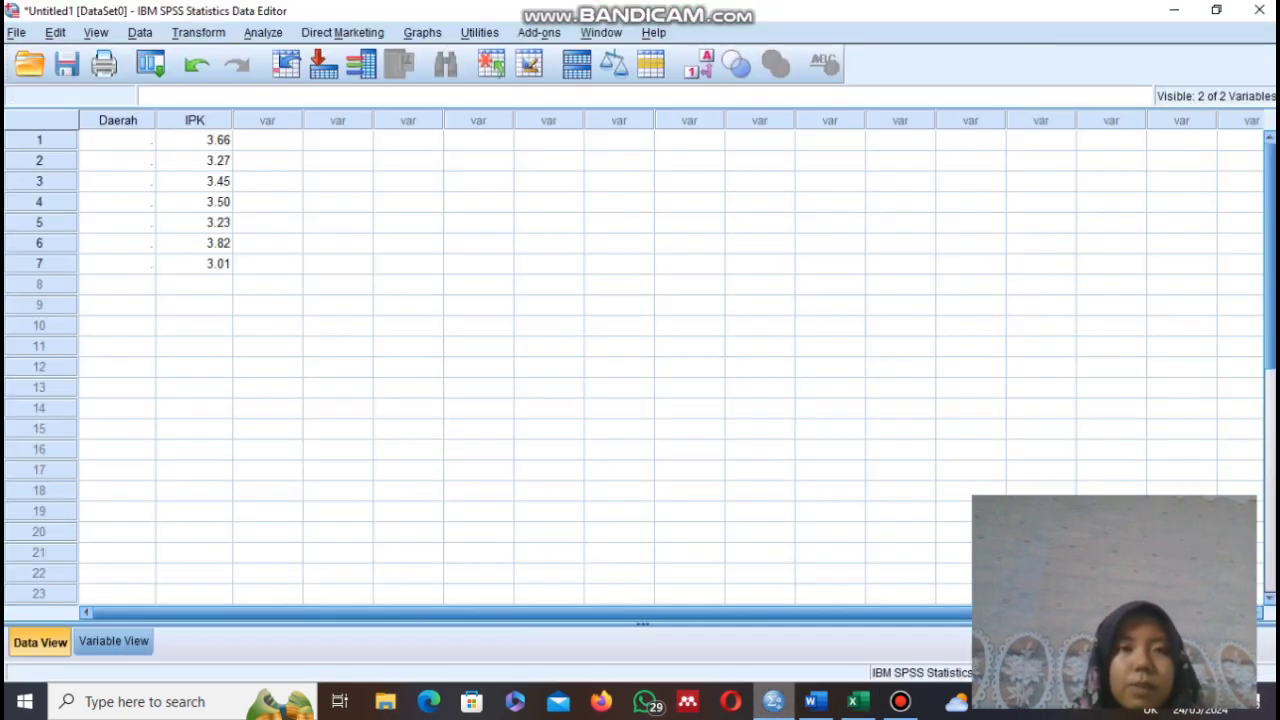
Step: Enter the region code 1 in the Daerah column for rows 1 to 7
click(117, 140)
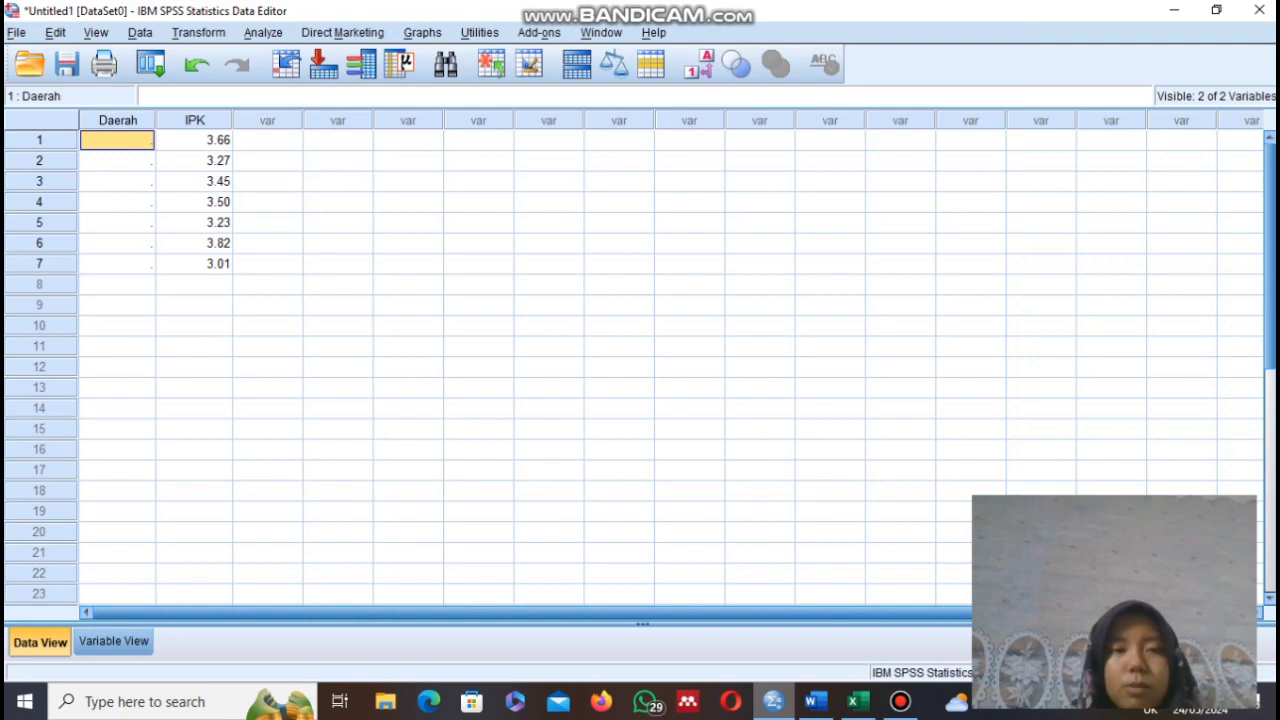
text(1)
key(Return)
text(1)
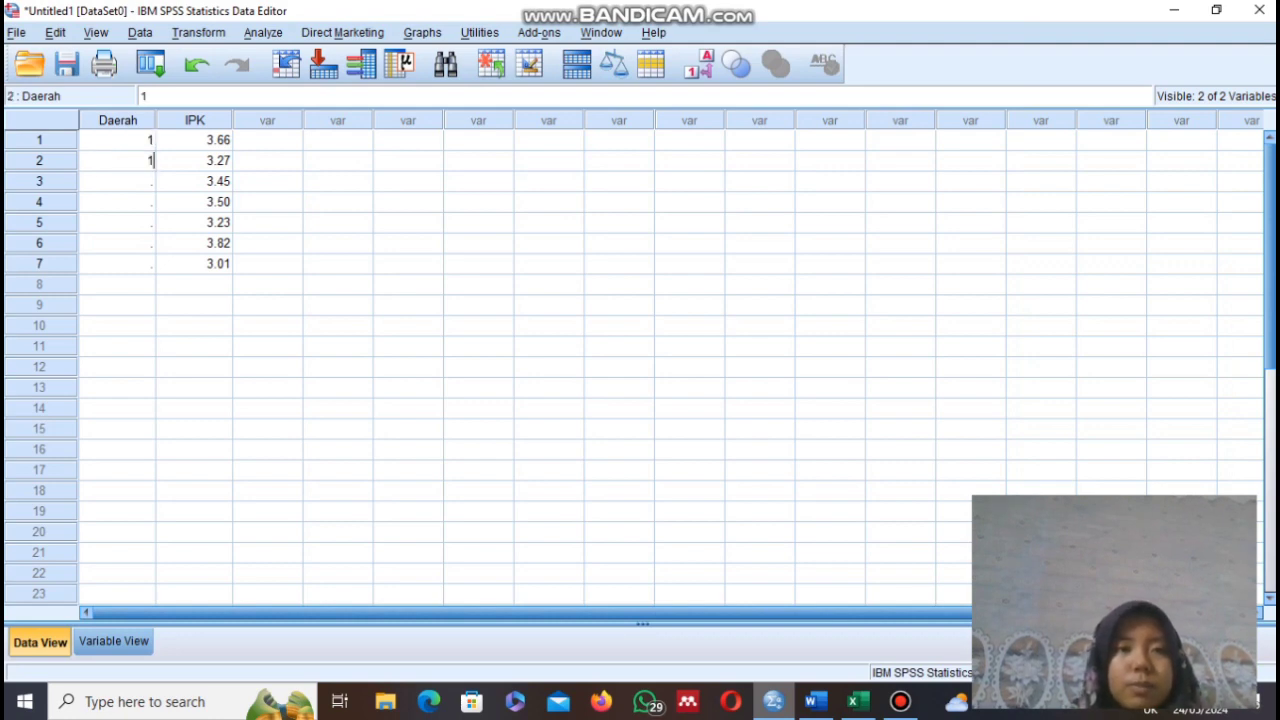
key(Return)
text(1)
key(Return)
text(1)
key(Return)
text(1)
key(Return)
text(1)
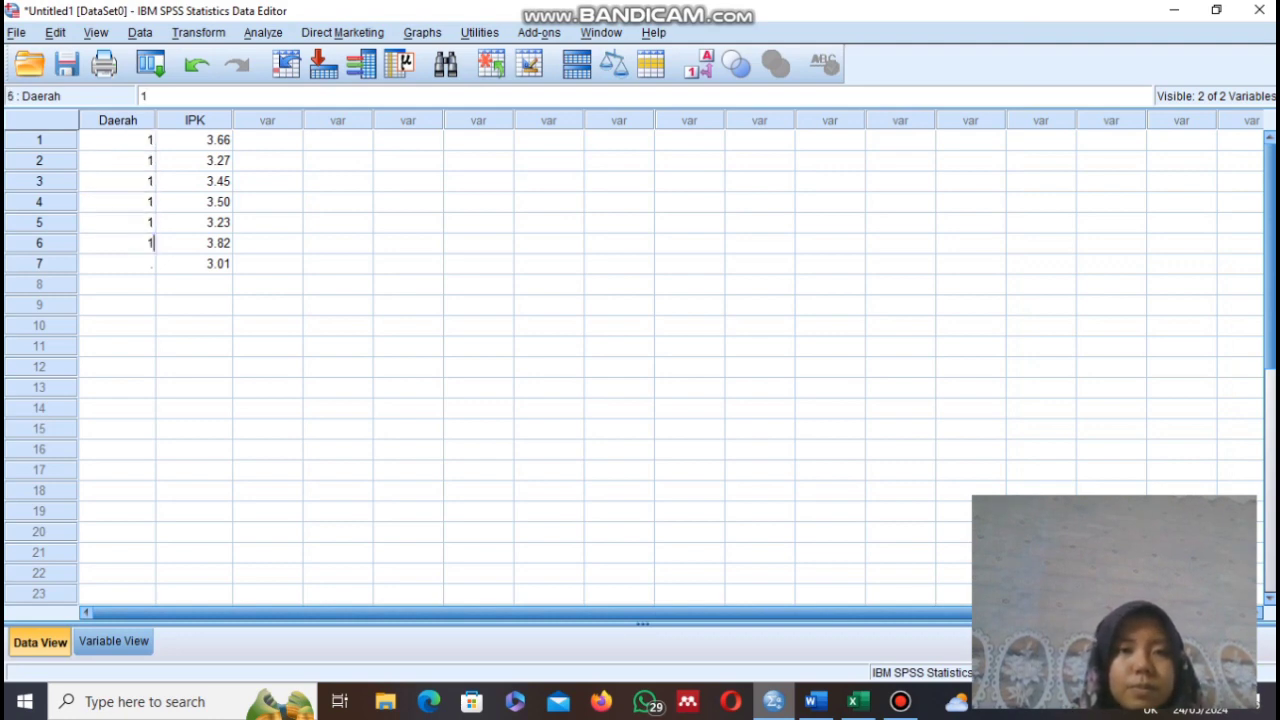
key(Return)
text(1)
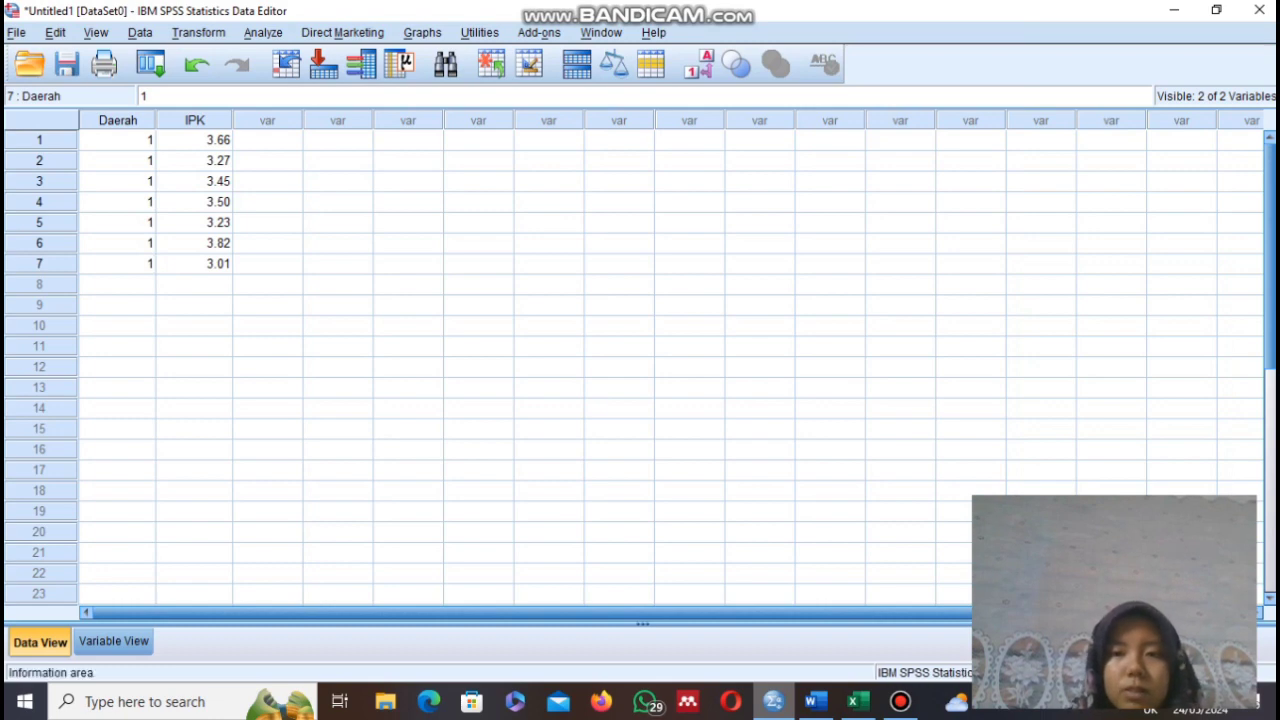
Step: Copy the Kota values in C5:C13 of the Excel sheet into the IPK column in SPSS, starting at row 8
mouse_move(856, 701)
click(857, 622)
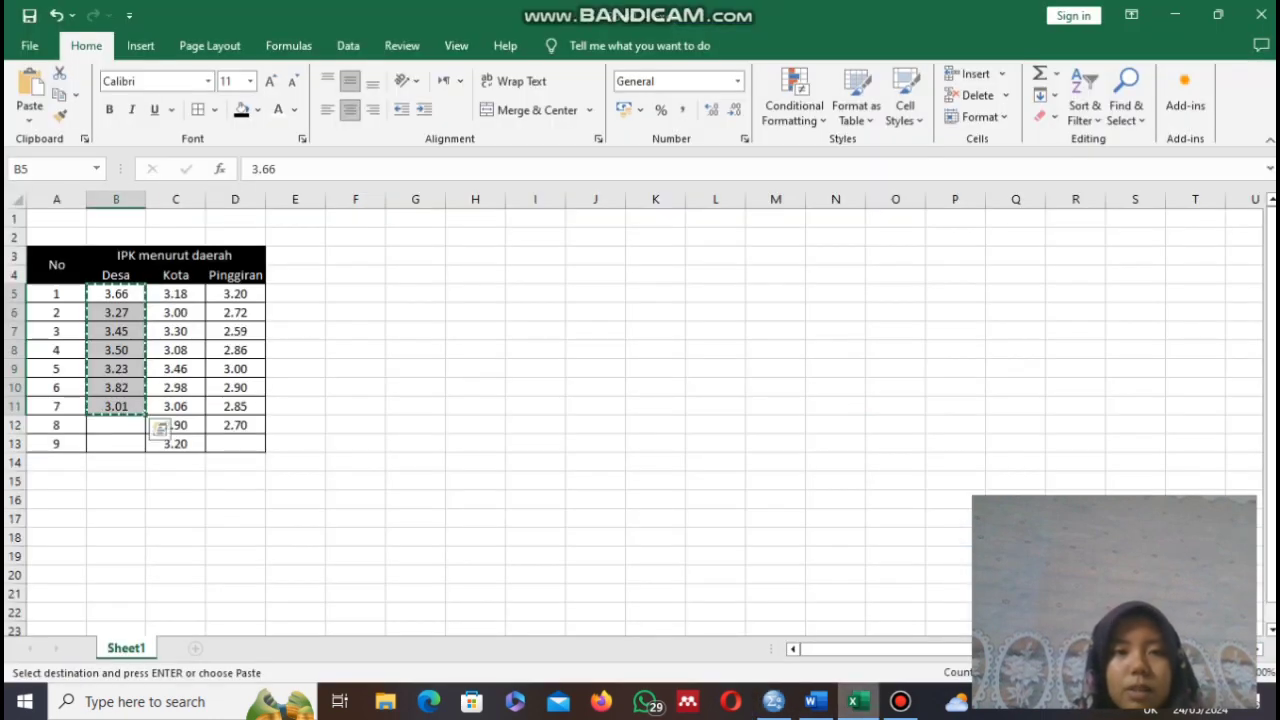
double_click(174, 312)
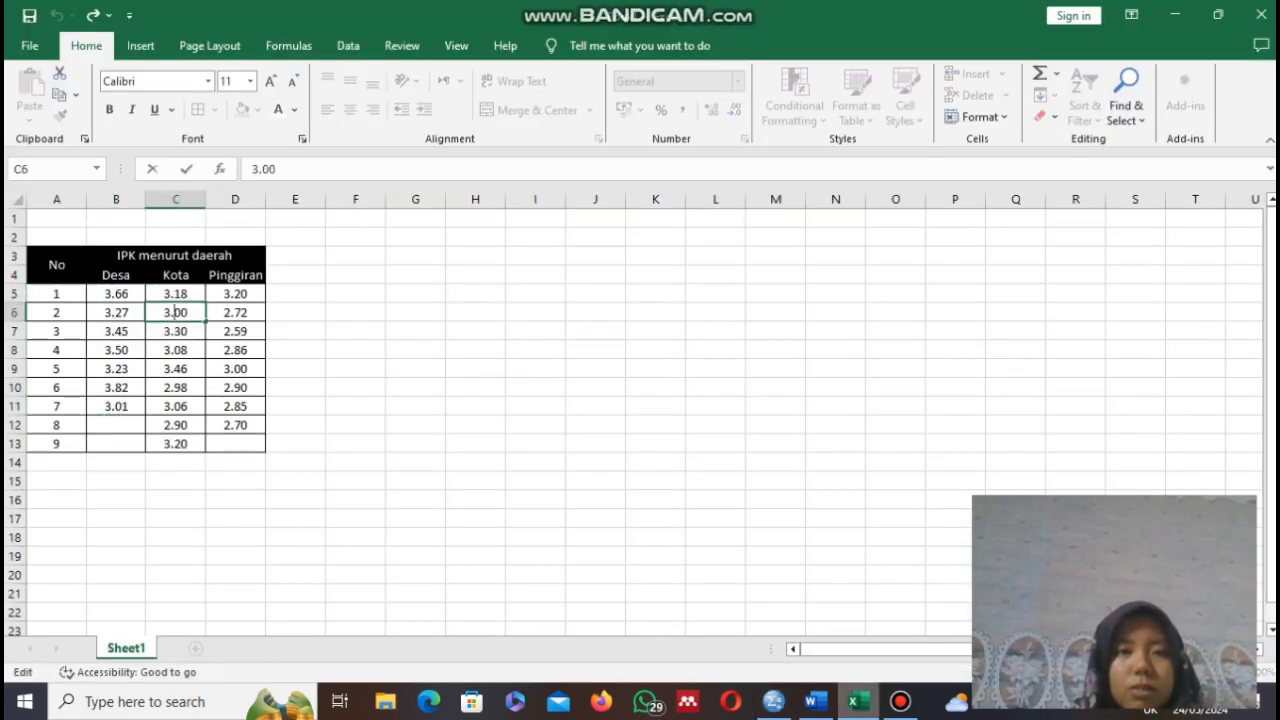
drag(175, 293, 175, 443)
key(ctrl+c)
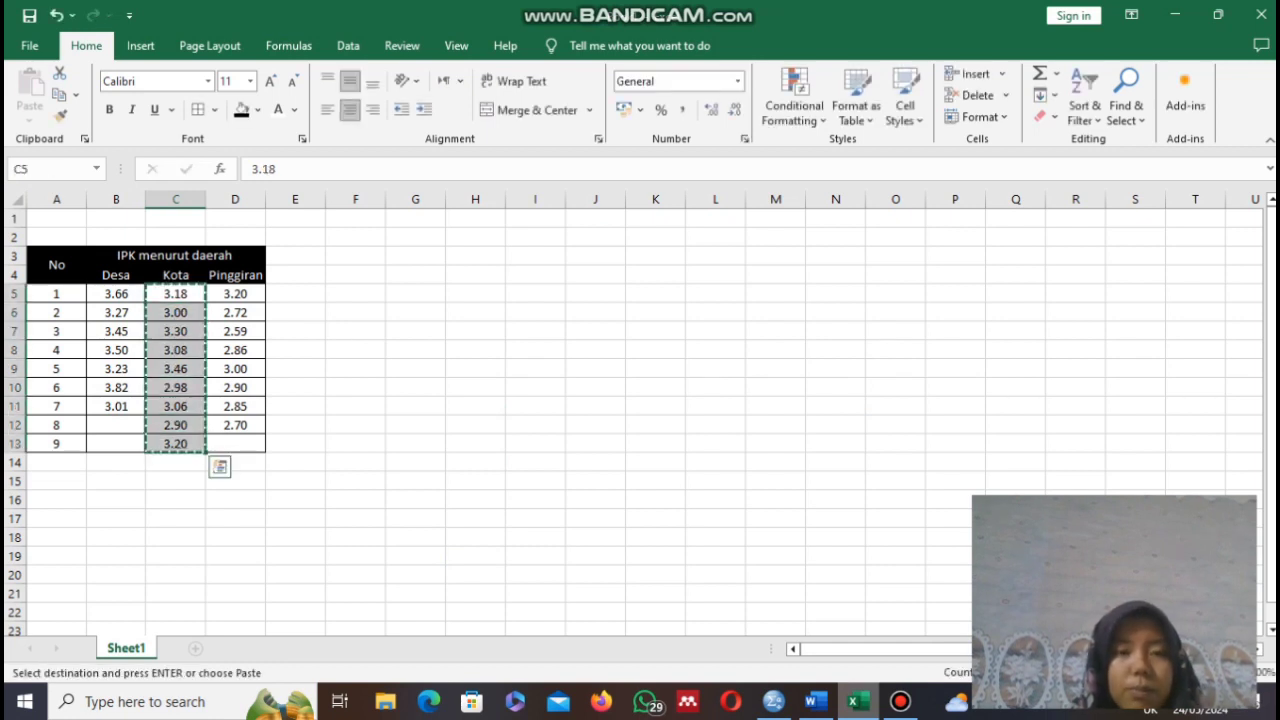
click(773, 701)
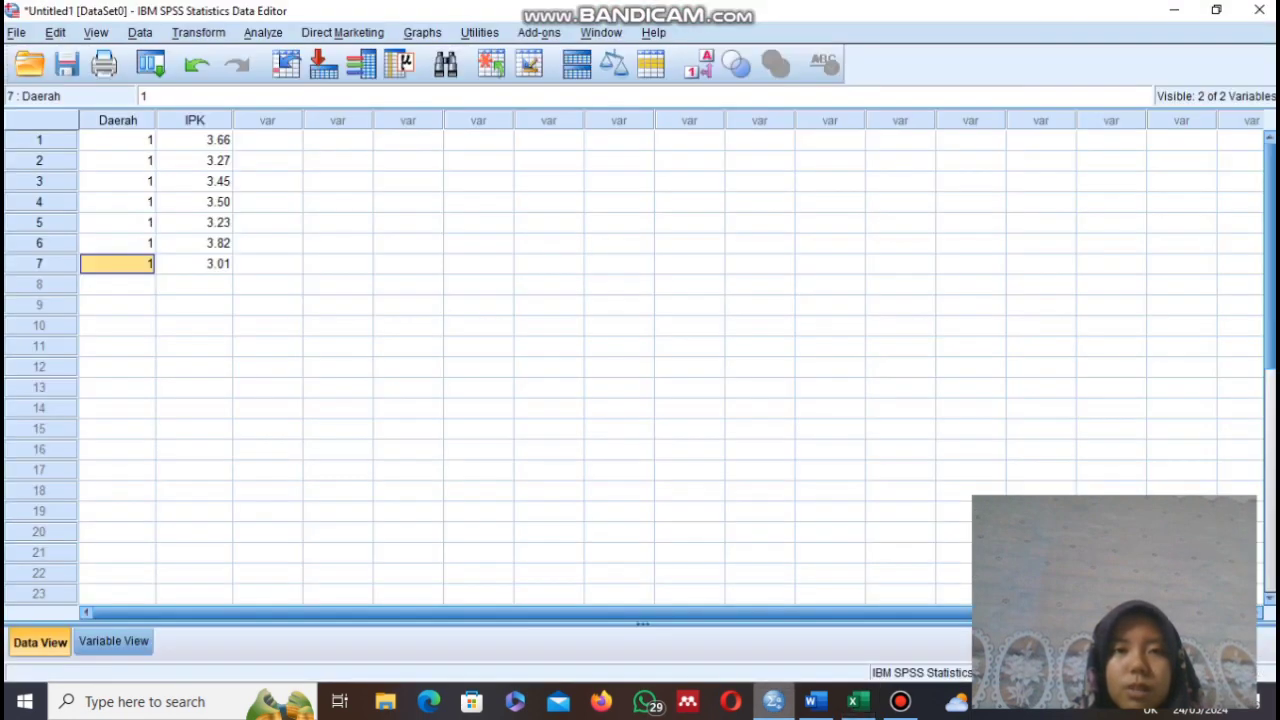
click(194, 285)
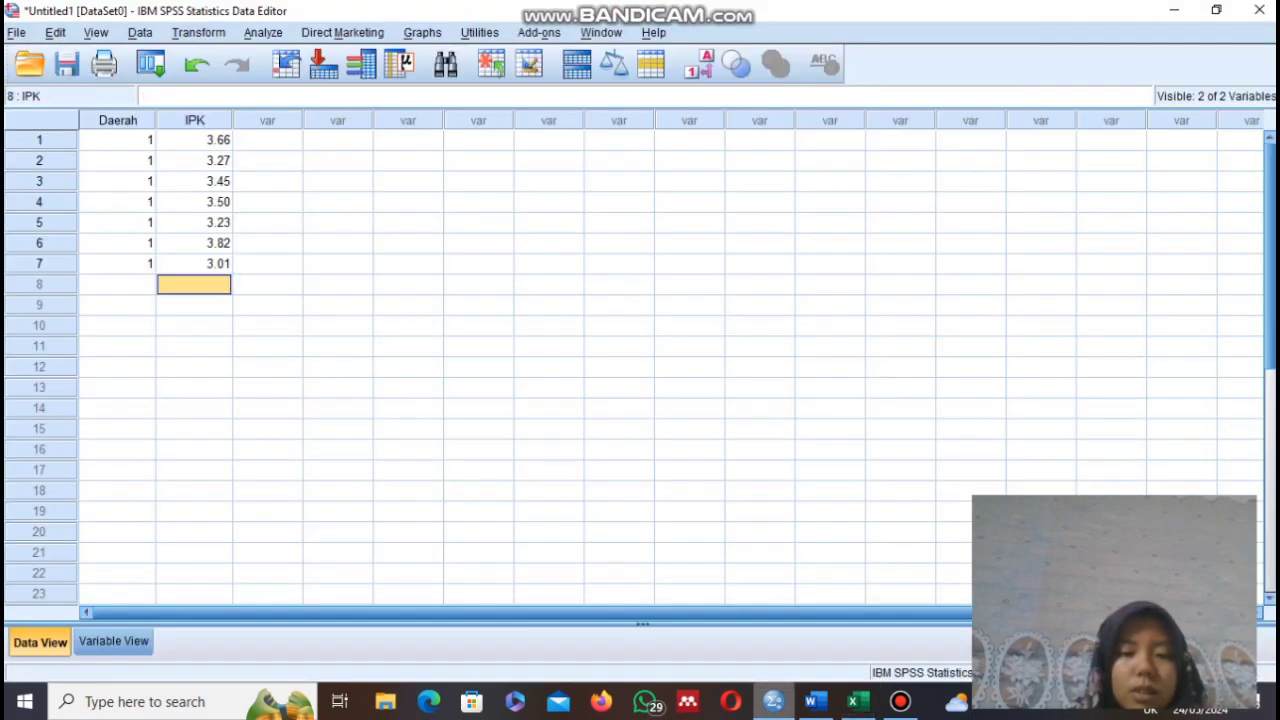
key(ctrl+v)
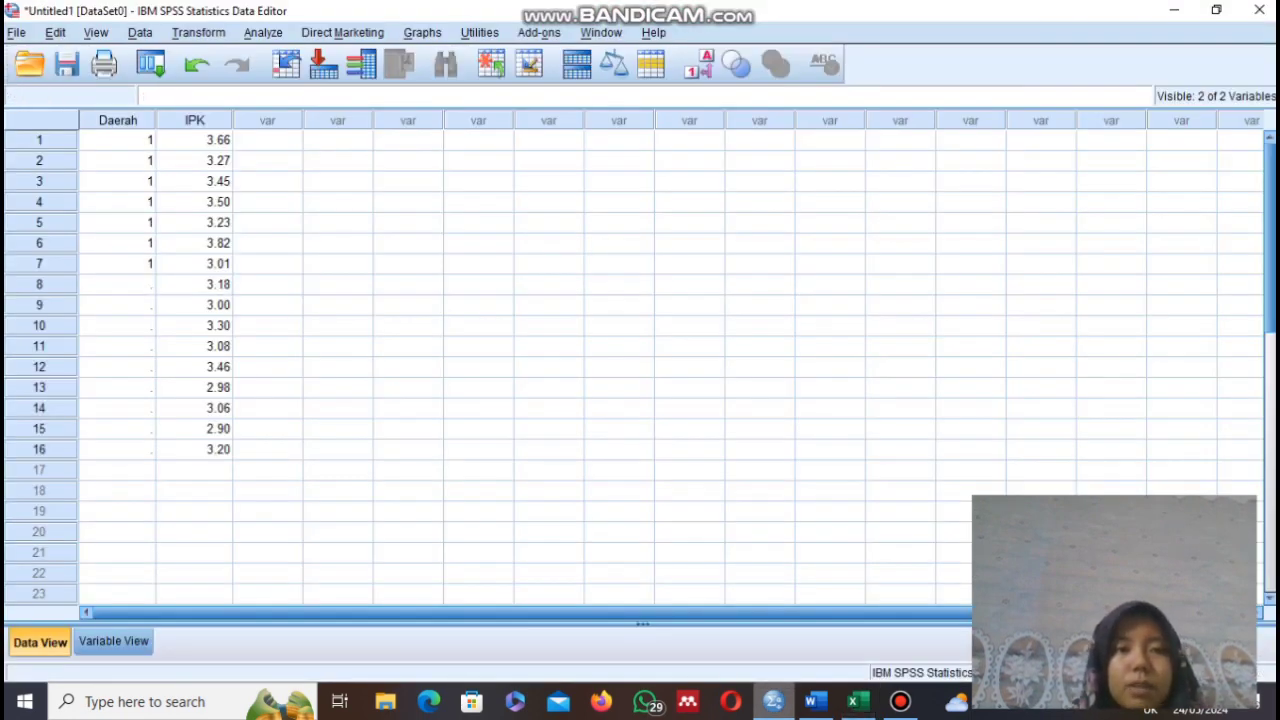
Step: Enter the region code 2 in the Daerah column for rows 8 to 16
click(117, 285)
text(2)
key(Return)
text(2)
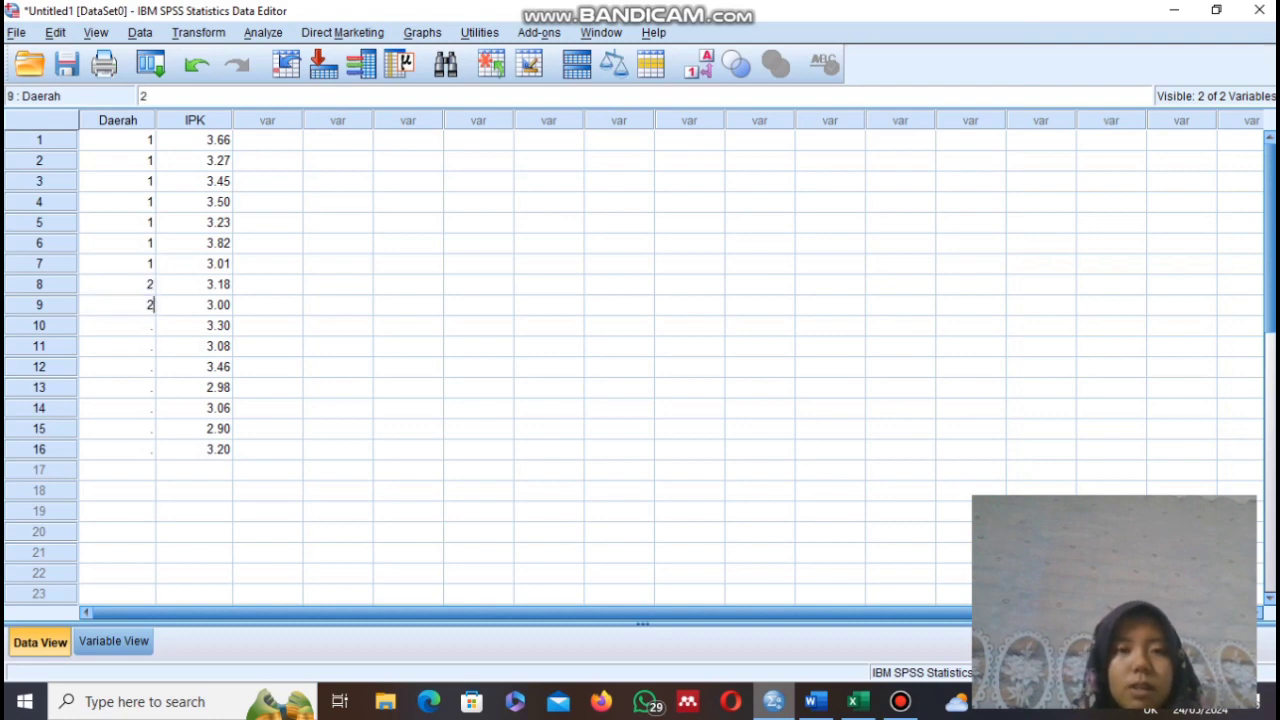
key(Return)
text(2)
key(Return)
text(2)
key(Return)
text(2)
key(Return)
text(2)
key(Return)
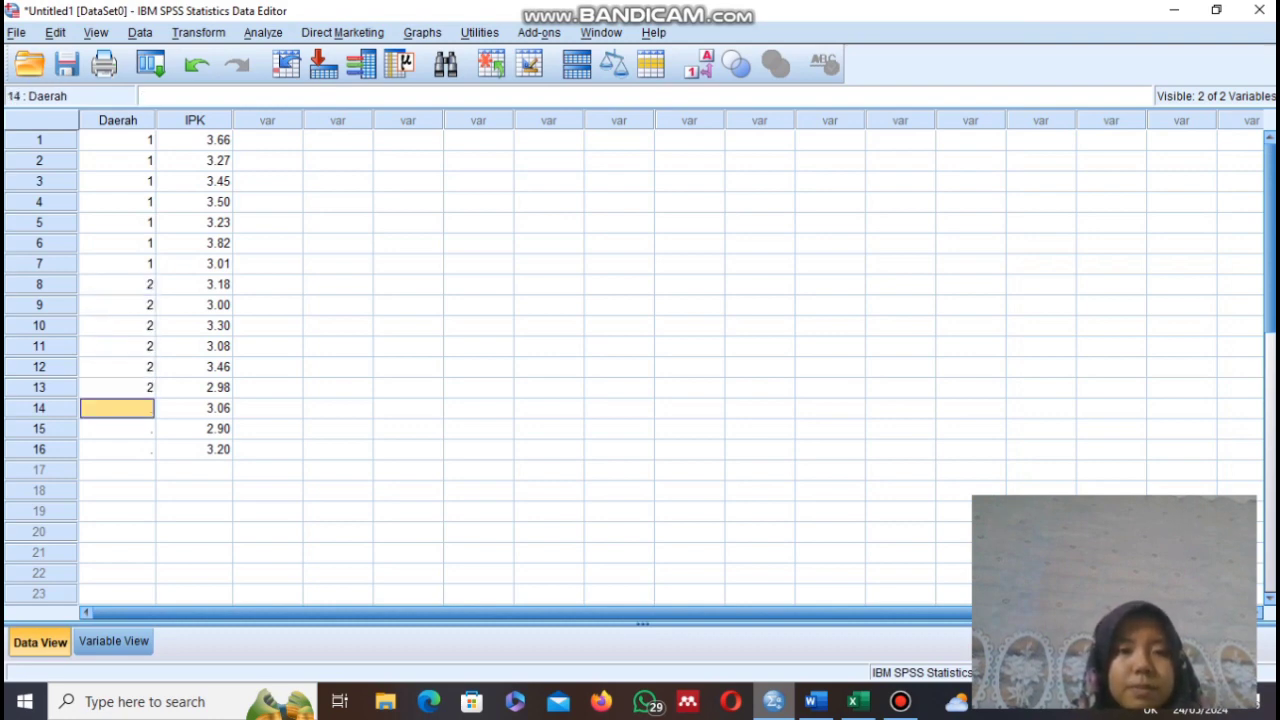
text(2)
key(Return)
text(2)
key(Return)
text(2)
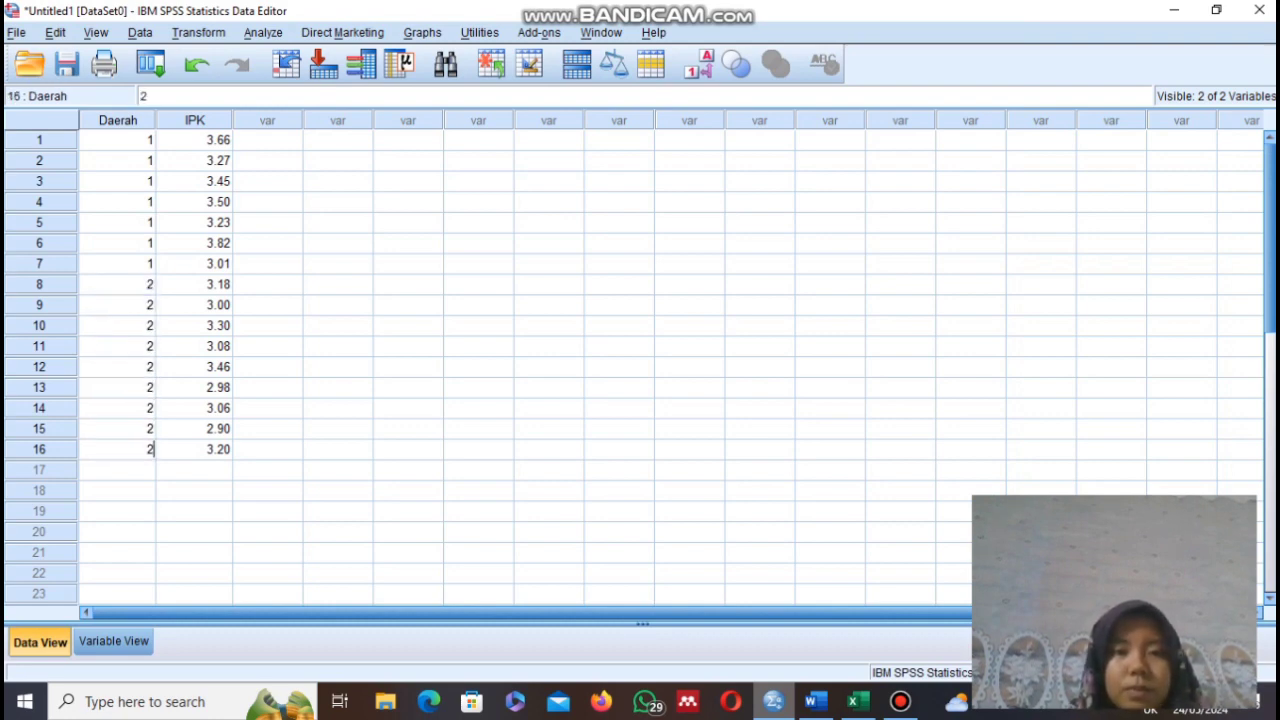
Step: Copy the Pinggiran values in D5:D12 of the Excel sheet into the IPK column in SPSS, starting at row 17
click(858, 702)
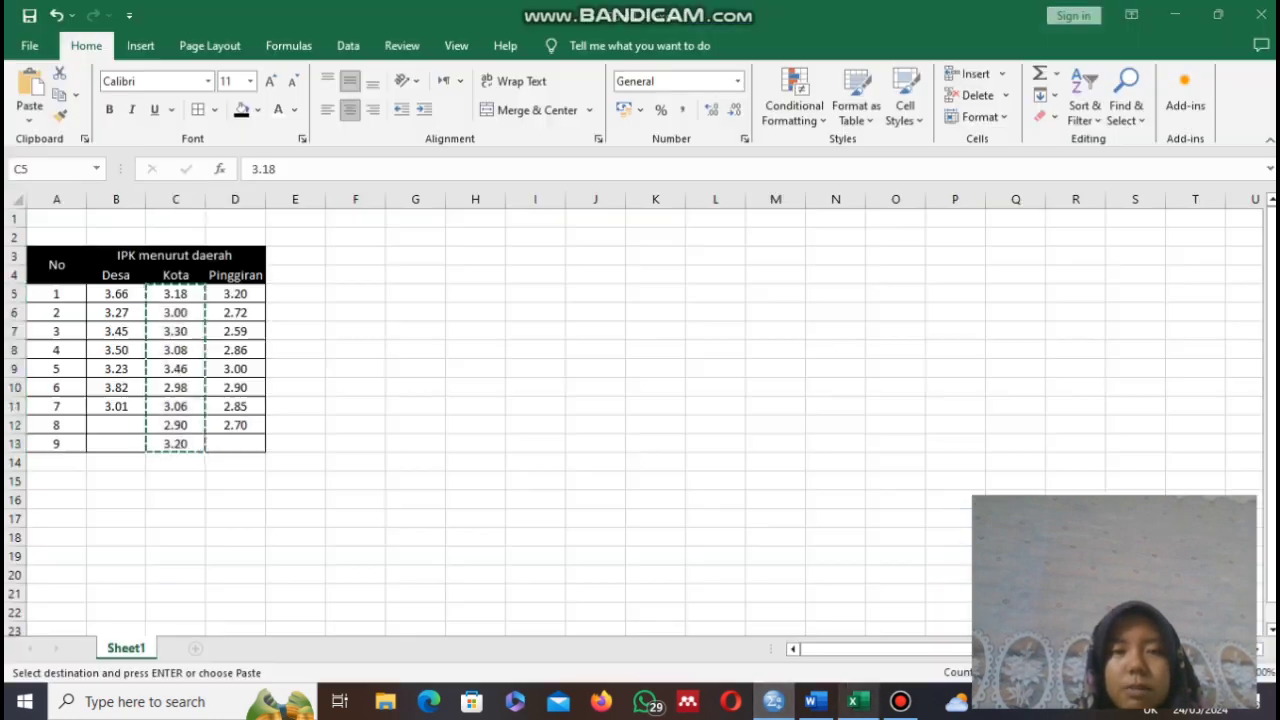
key(Right)
key(ctrl+Down)
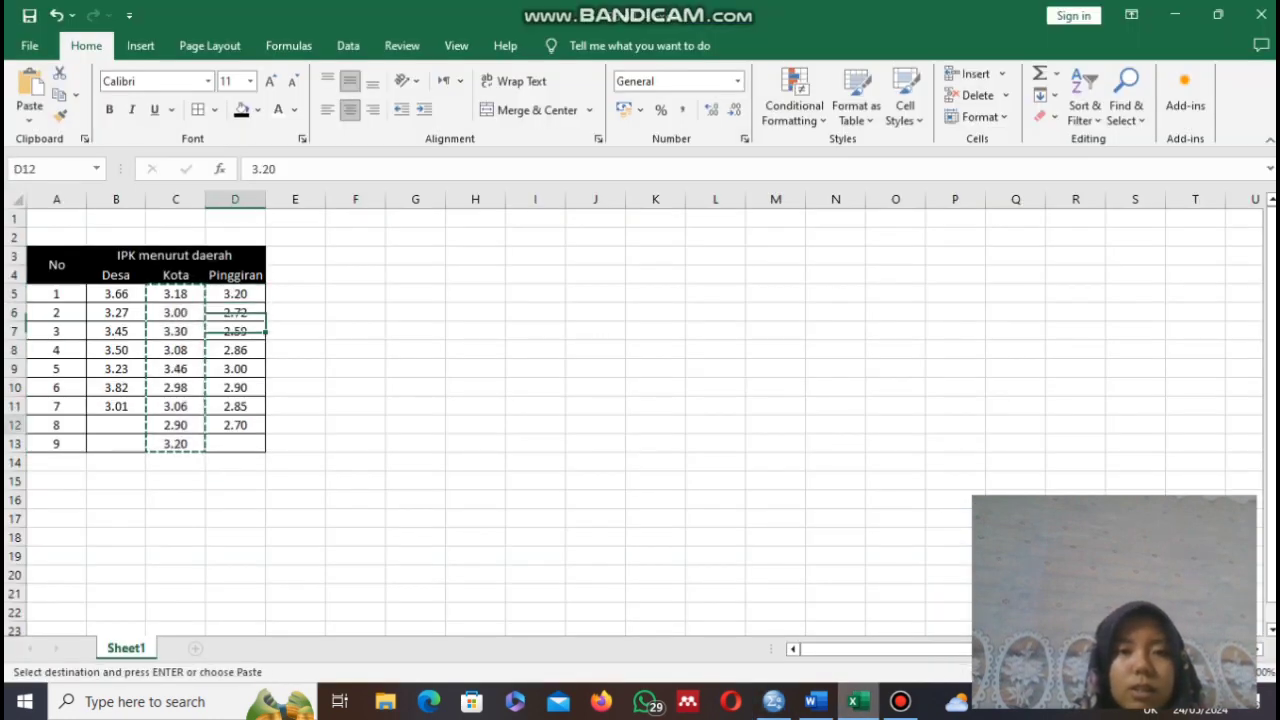
key(ctrl+Up)
key(Down)
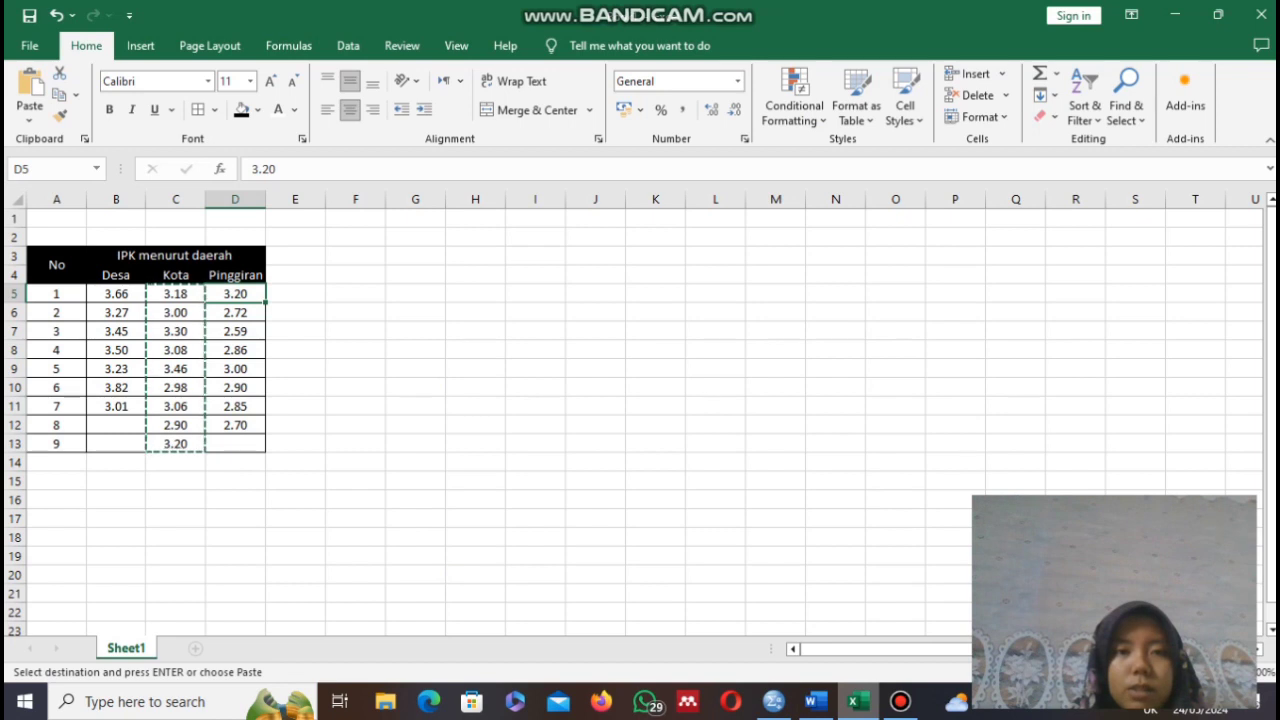
double_click(241, 293)
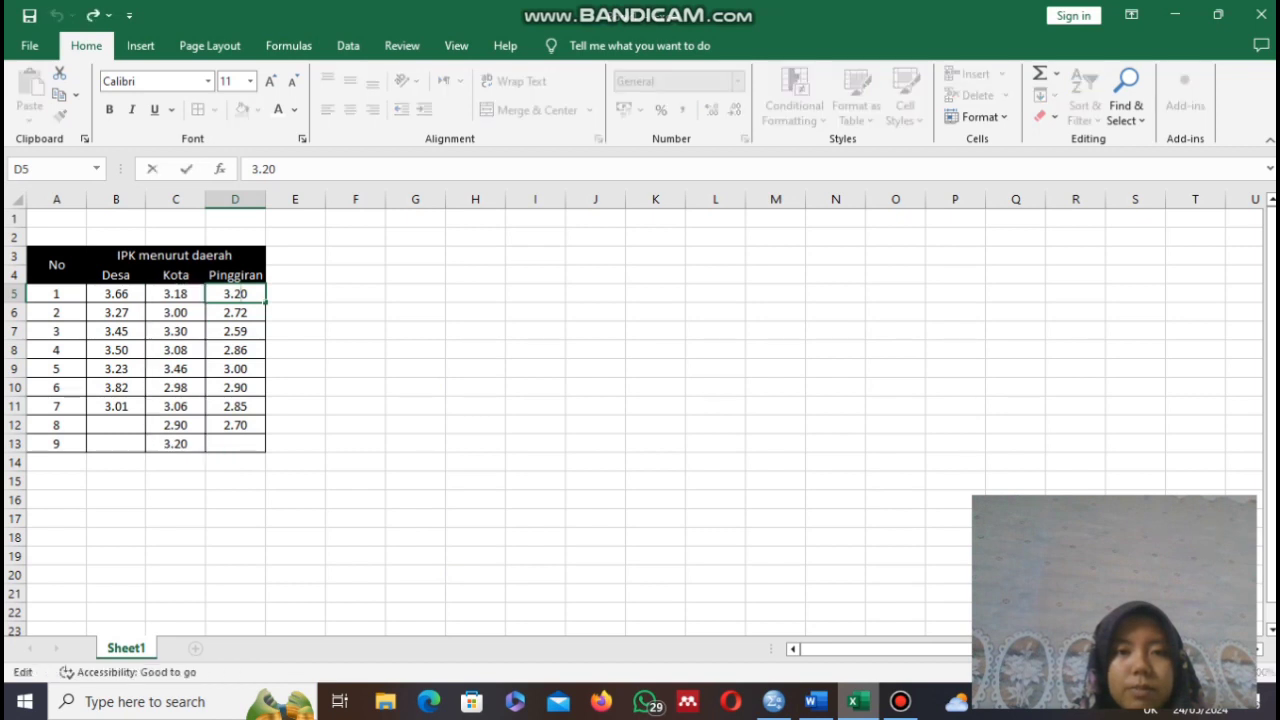
key(Return)
key(shift+Up)
key(Up)
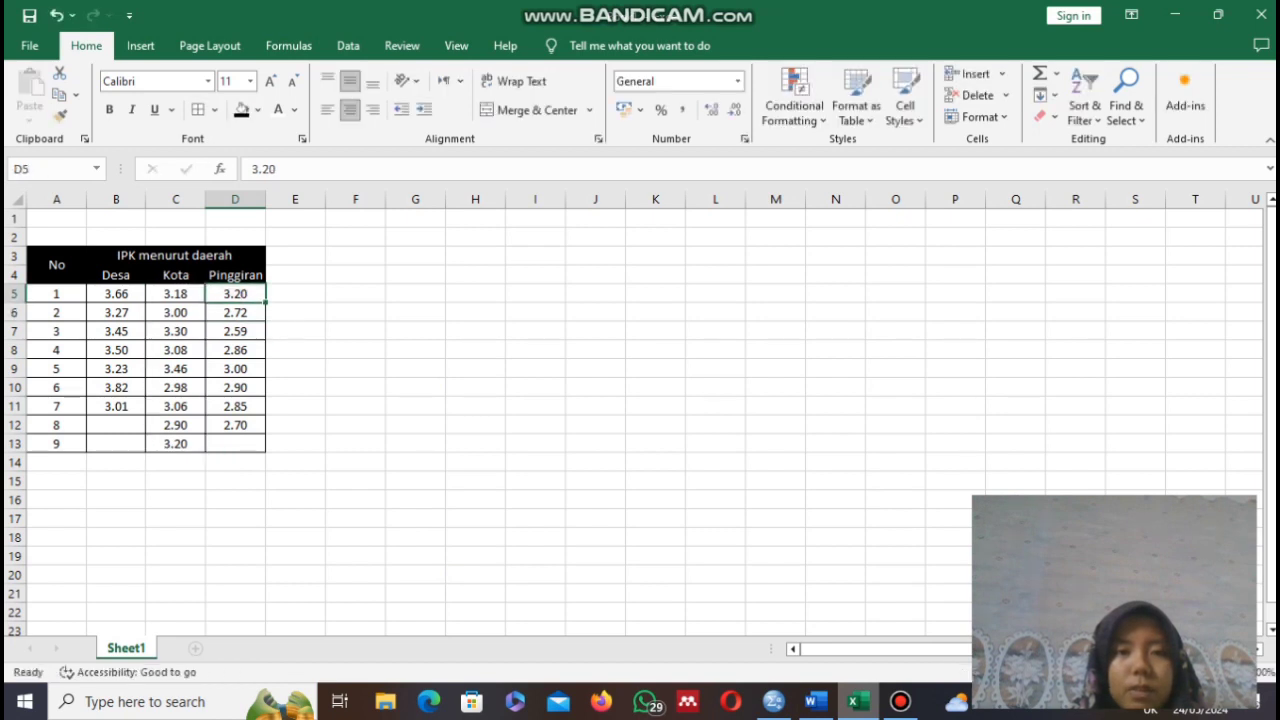
key(shift+Down)
key(shift+Down)
key(shift+Down)
key(shift+Down)
key(shift+Down)
key(shift+Down)
key(shift+Down)
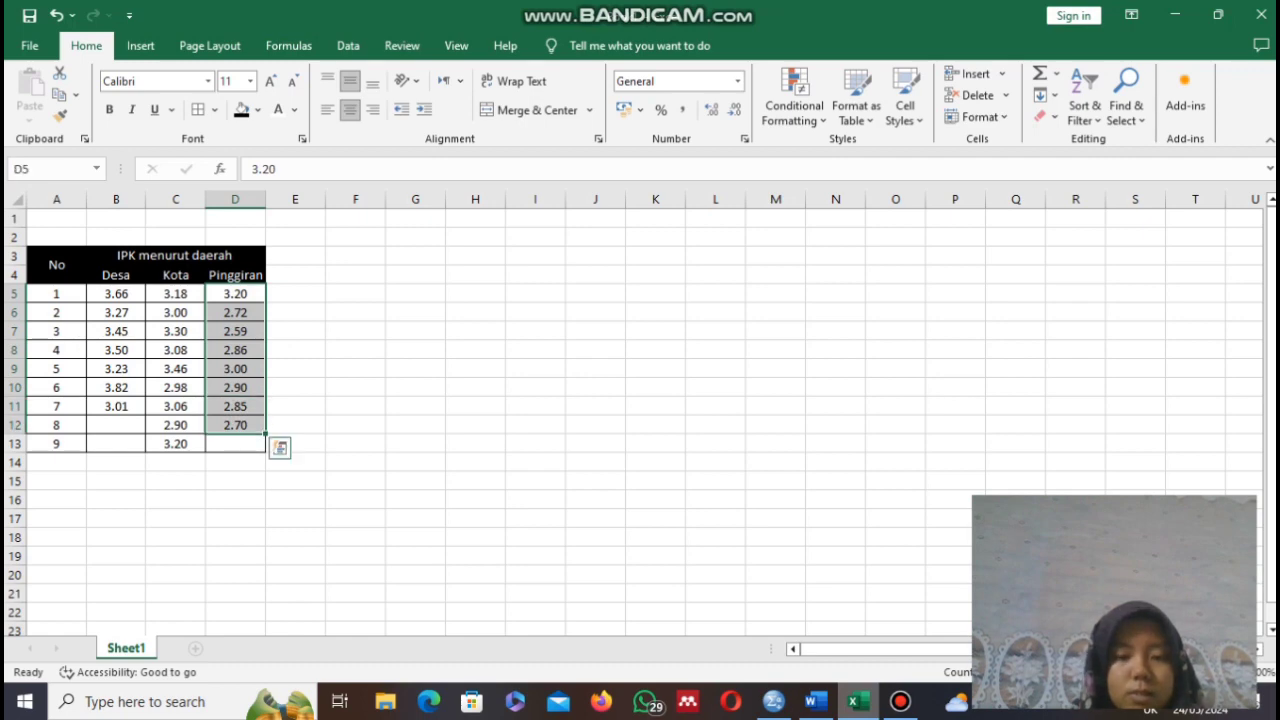
key(ctrl+c)
mouse_move(773, 701)
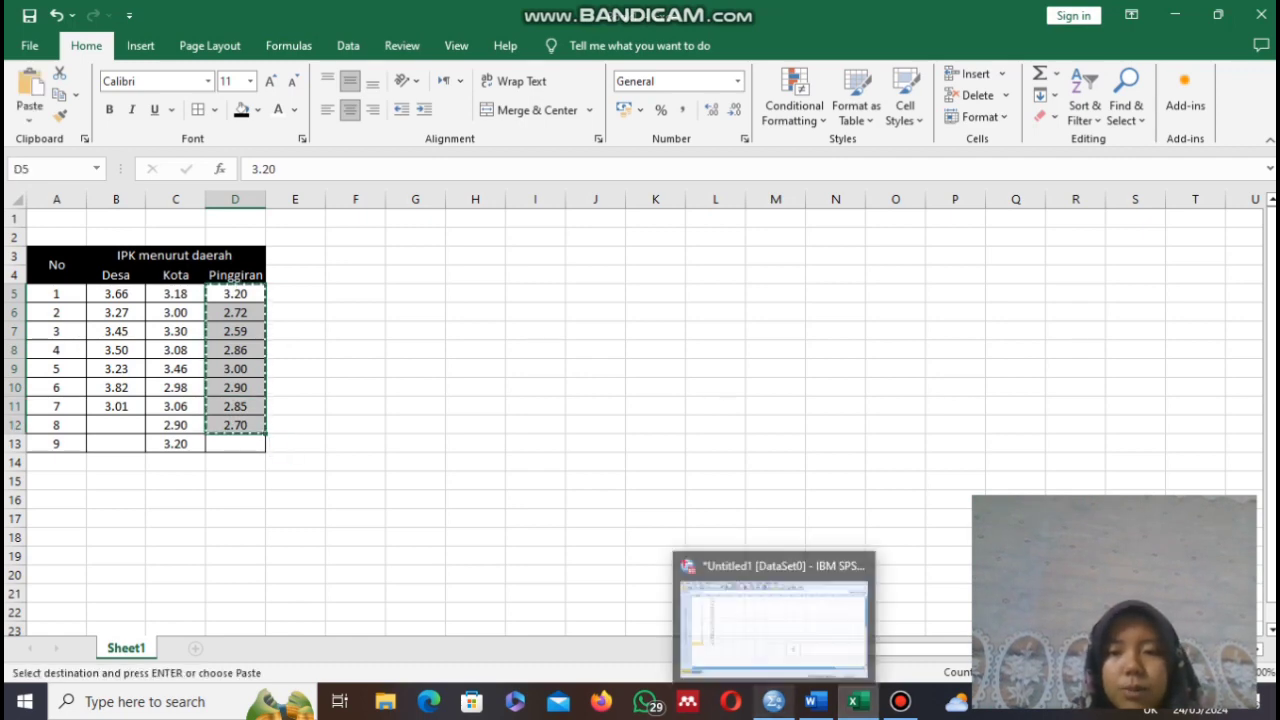
click(773, 615)
click(194, 470)
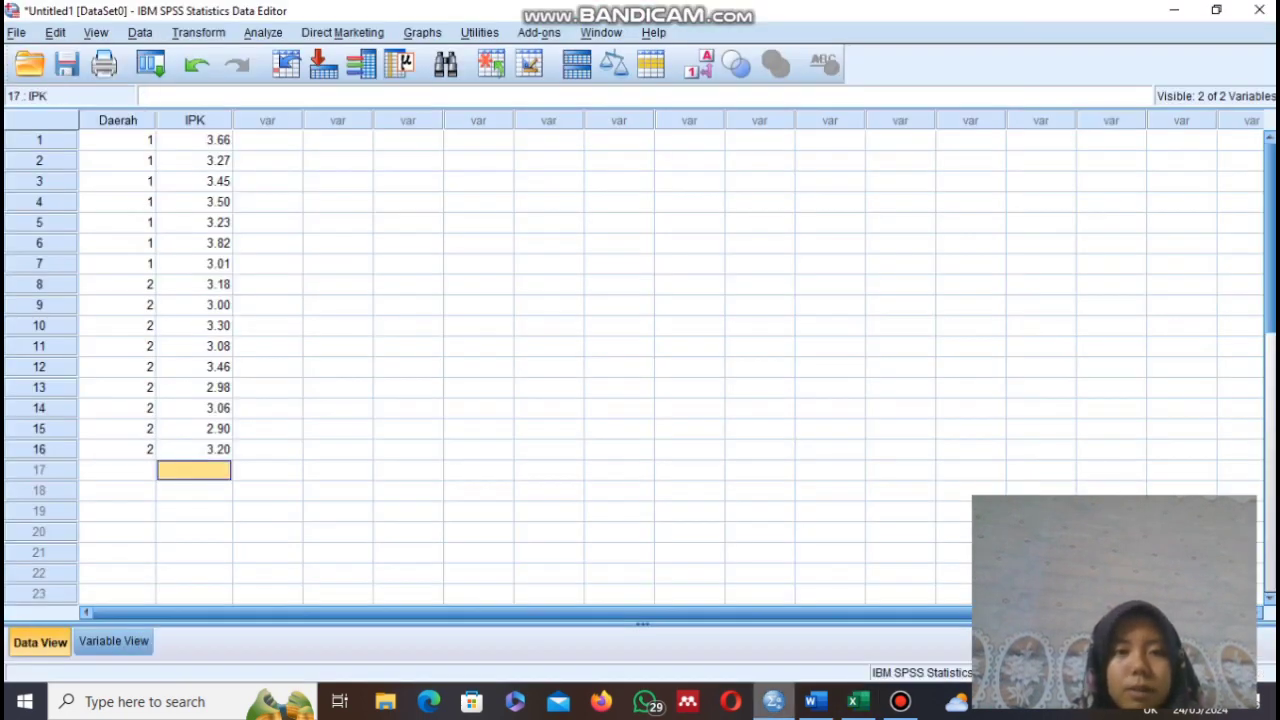
key(ctrl+v)
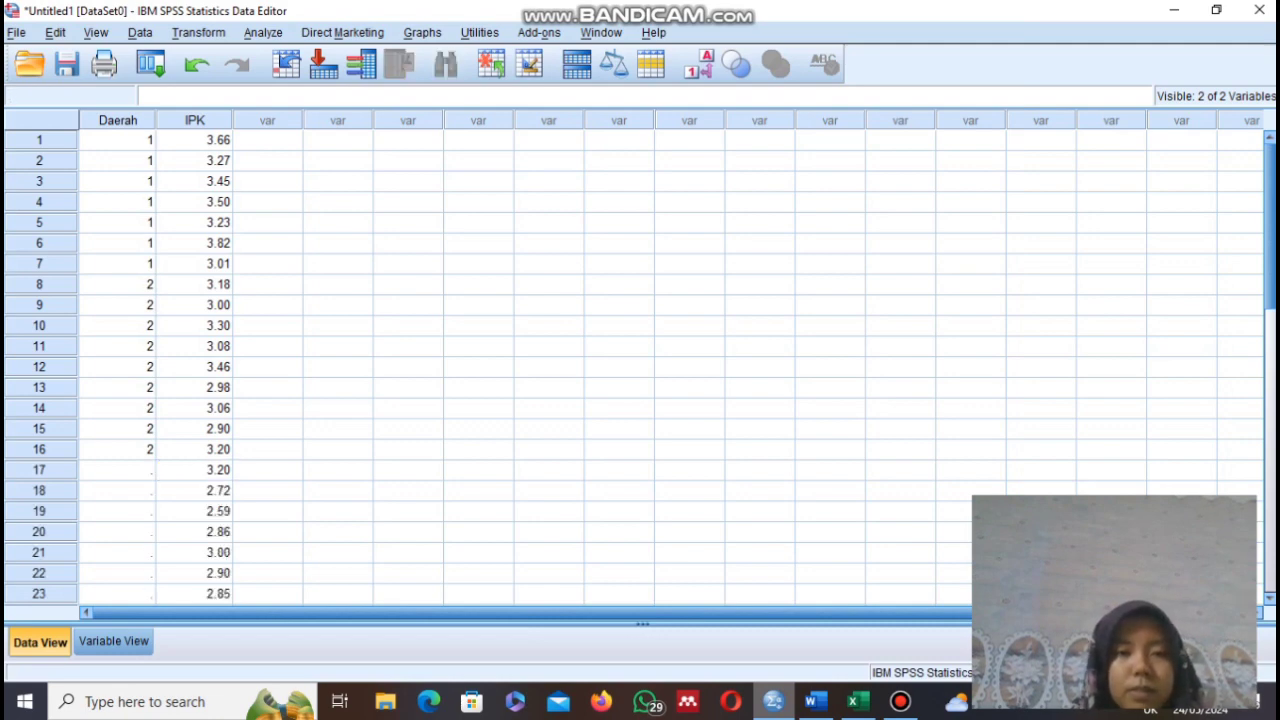
Step: Enter the region code 3 in the Daerah column for rows 17 to 24
click(117, 470)
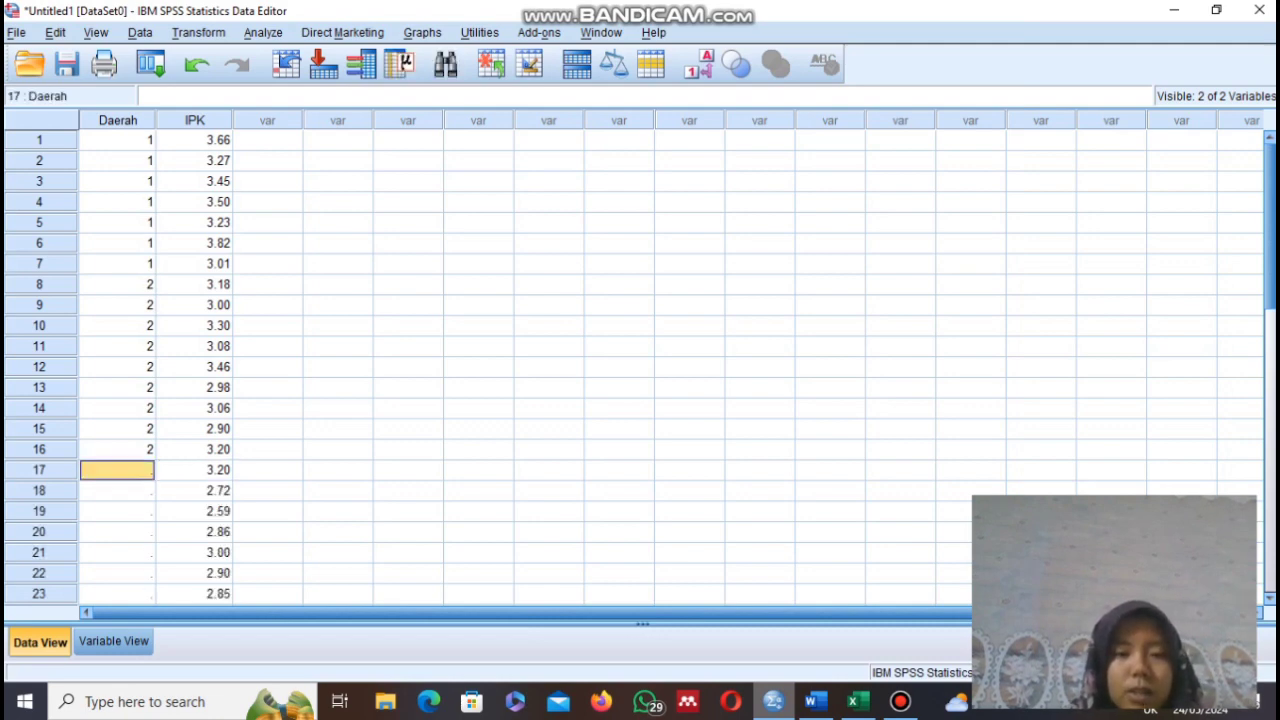
text(3)
key(Return)
text(3)
key(Return)
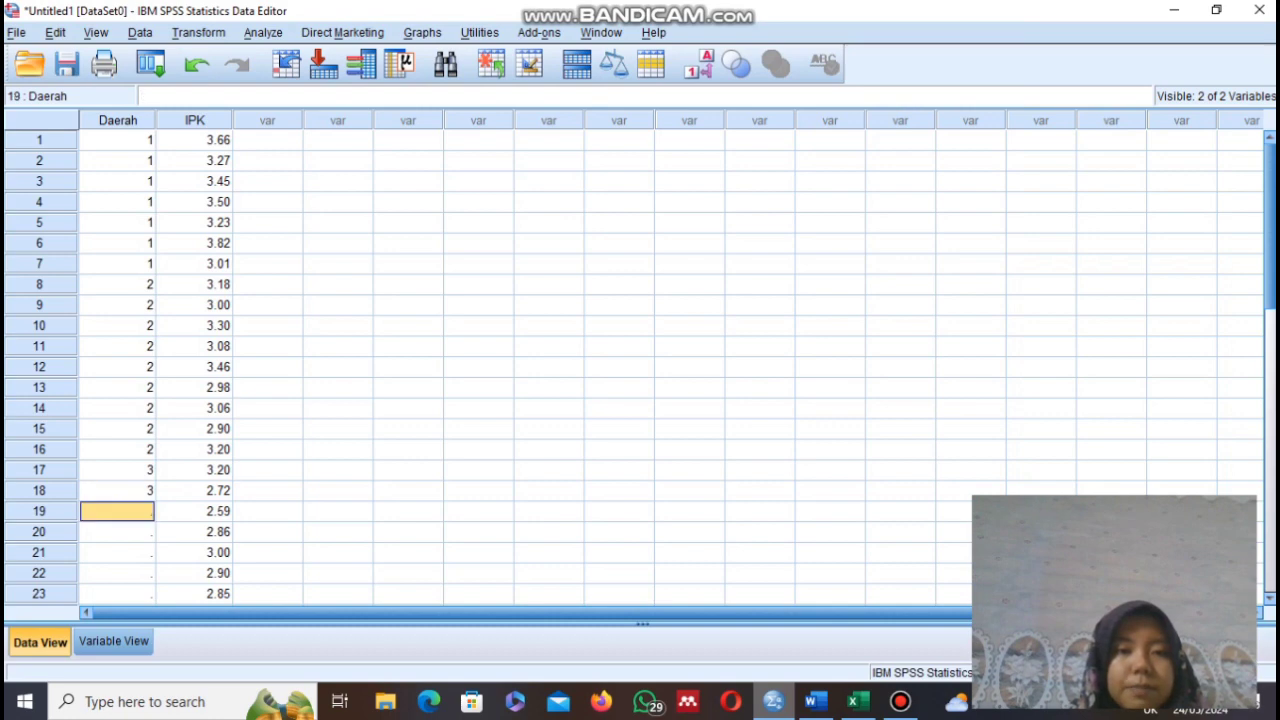
text(3)
key(Return)
text(3)
key(Return)
text(3)
key(Return)
text(3)
key(Return)
key(3)
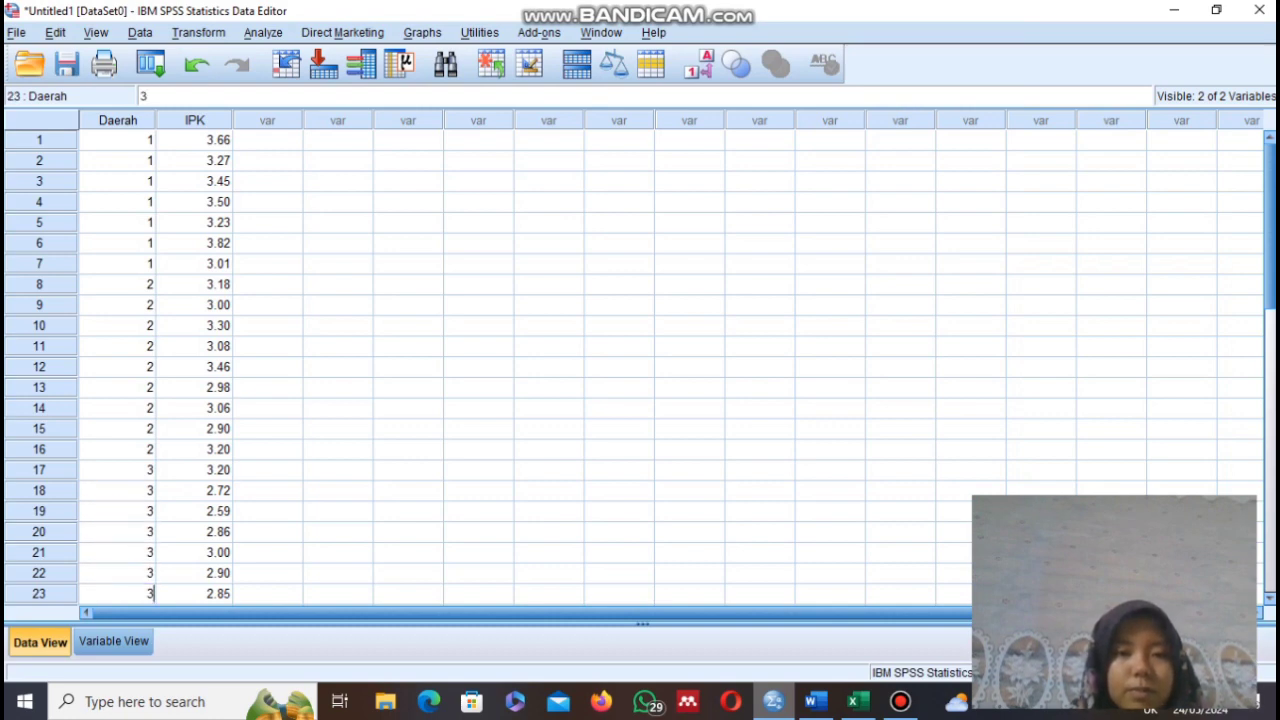
key(Return)
text(3)
key(Return)
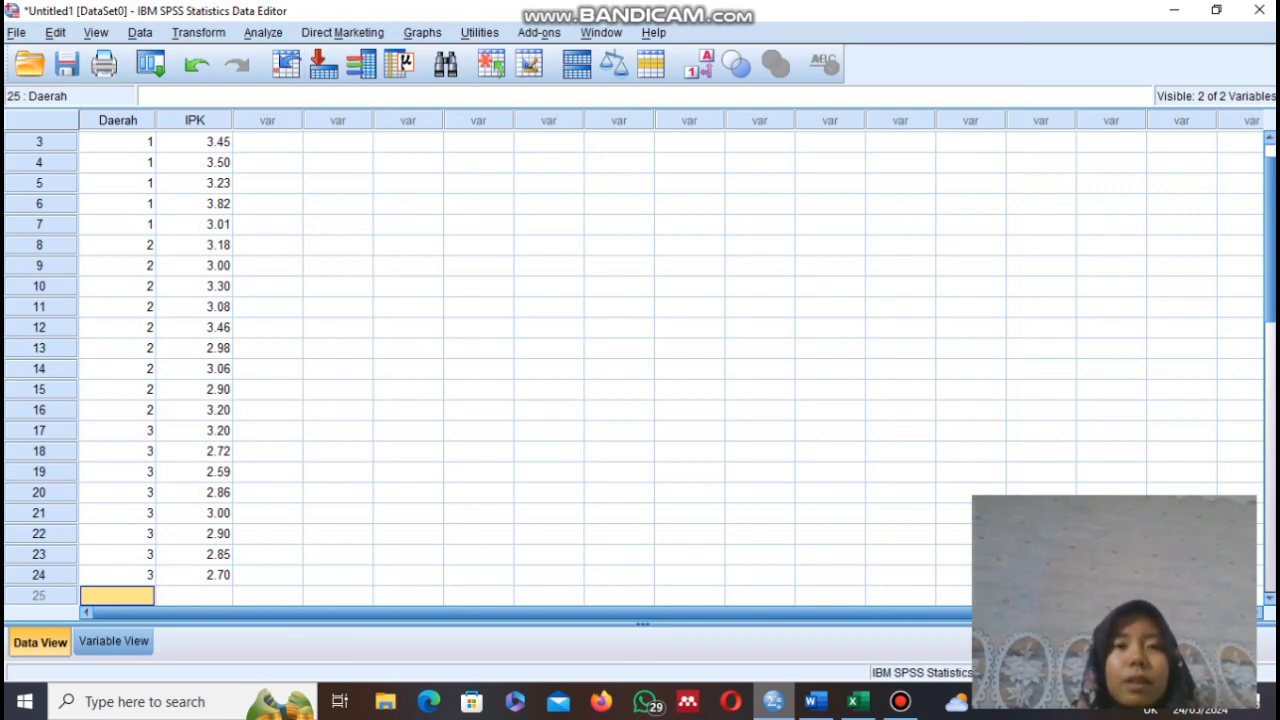
Step: Set up an Explore analysis with Daerah as the factor and IPK as the dependent variable
click(263, 32)
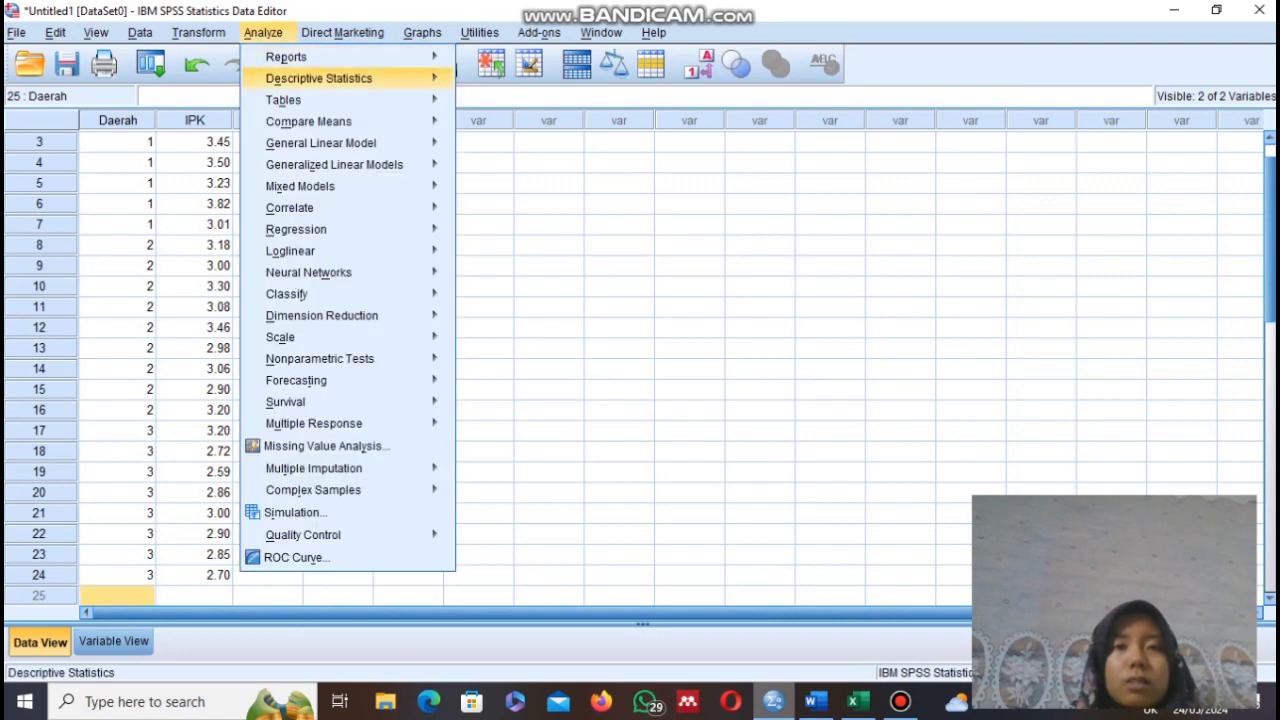
mouse_move(318, 78)
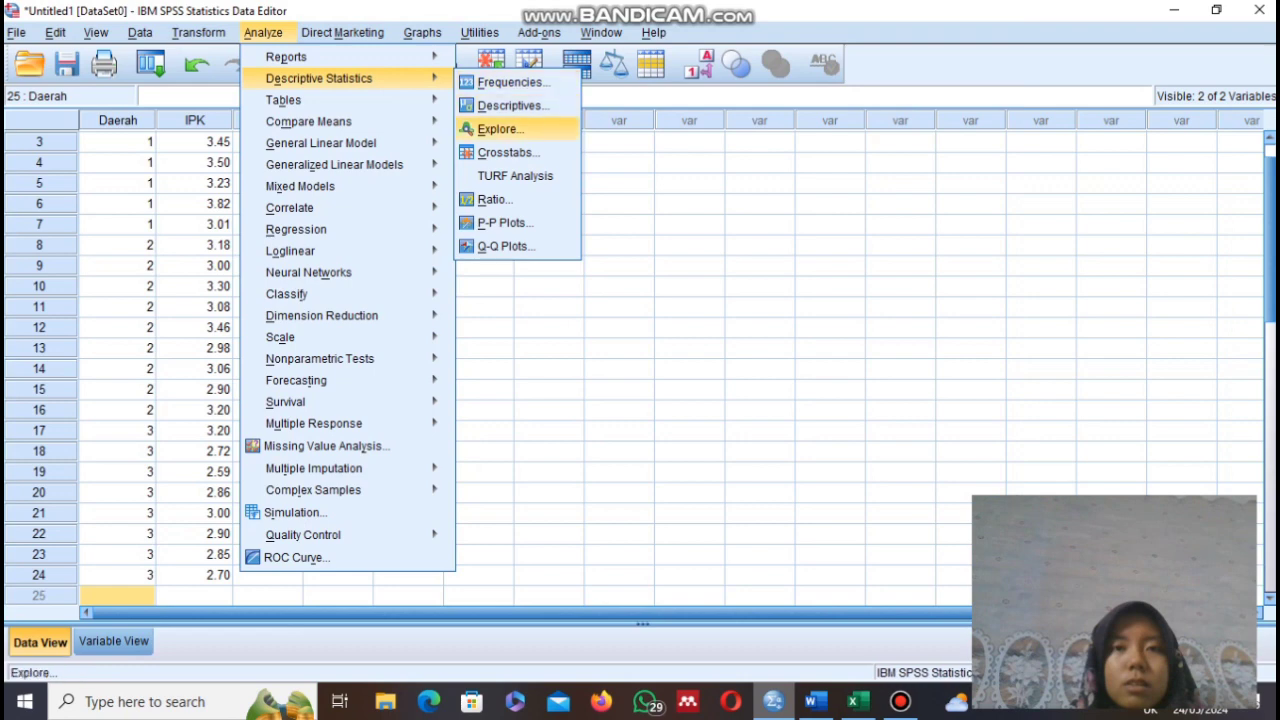
click(499, 129)
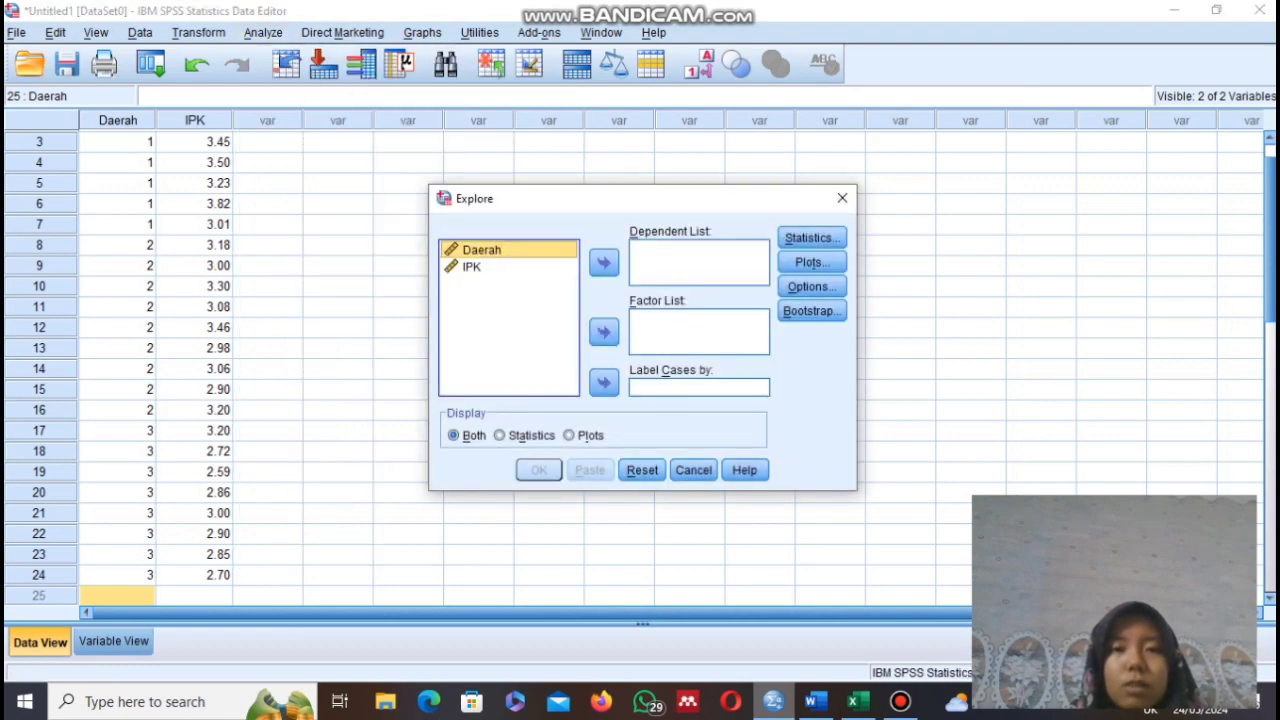
click(603, 331)
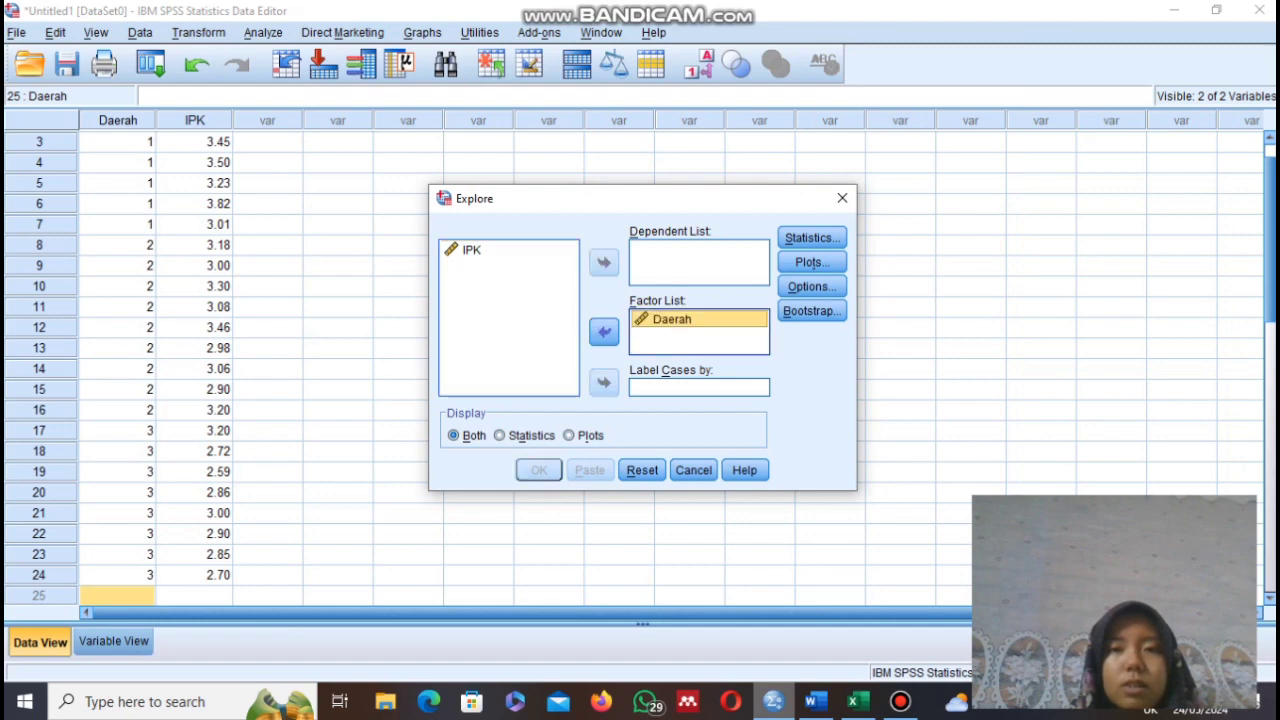
click(472, 250)
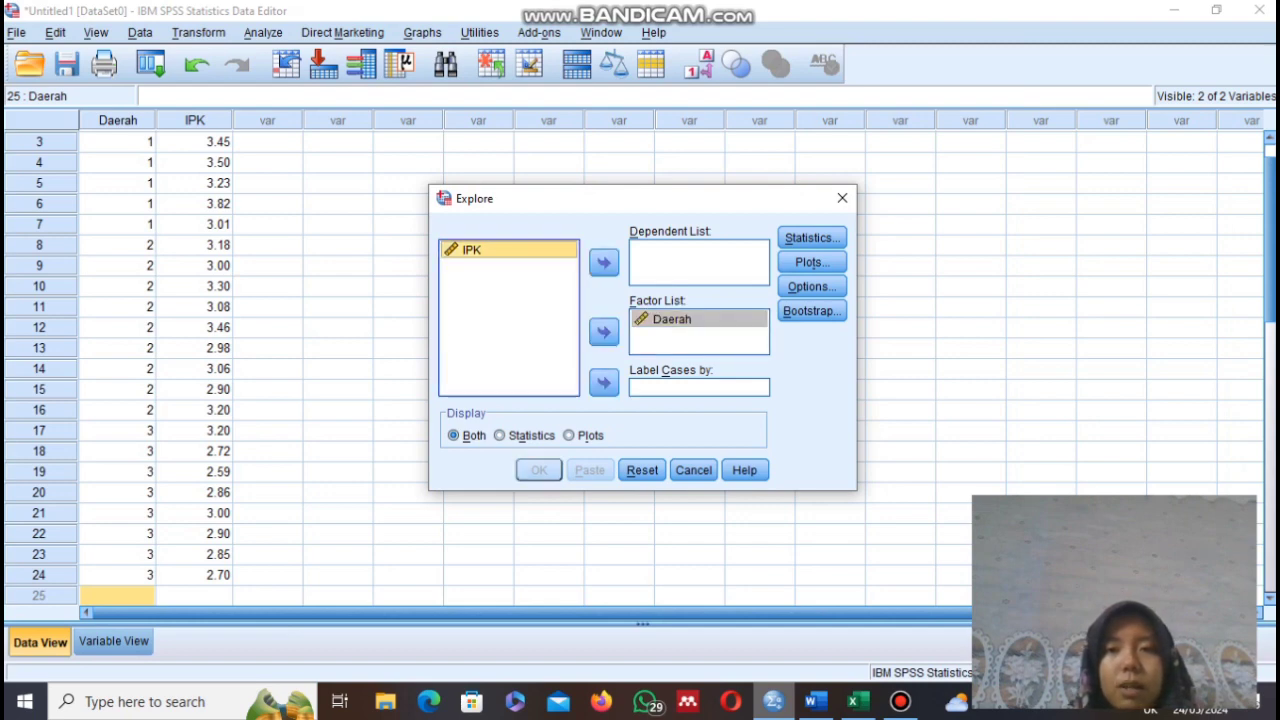
click(603, 262)
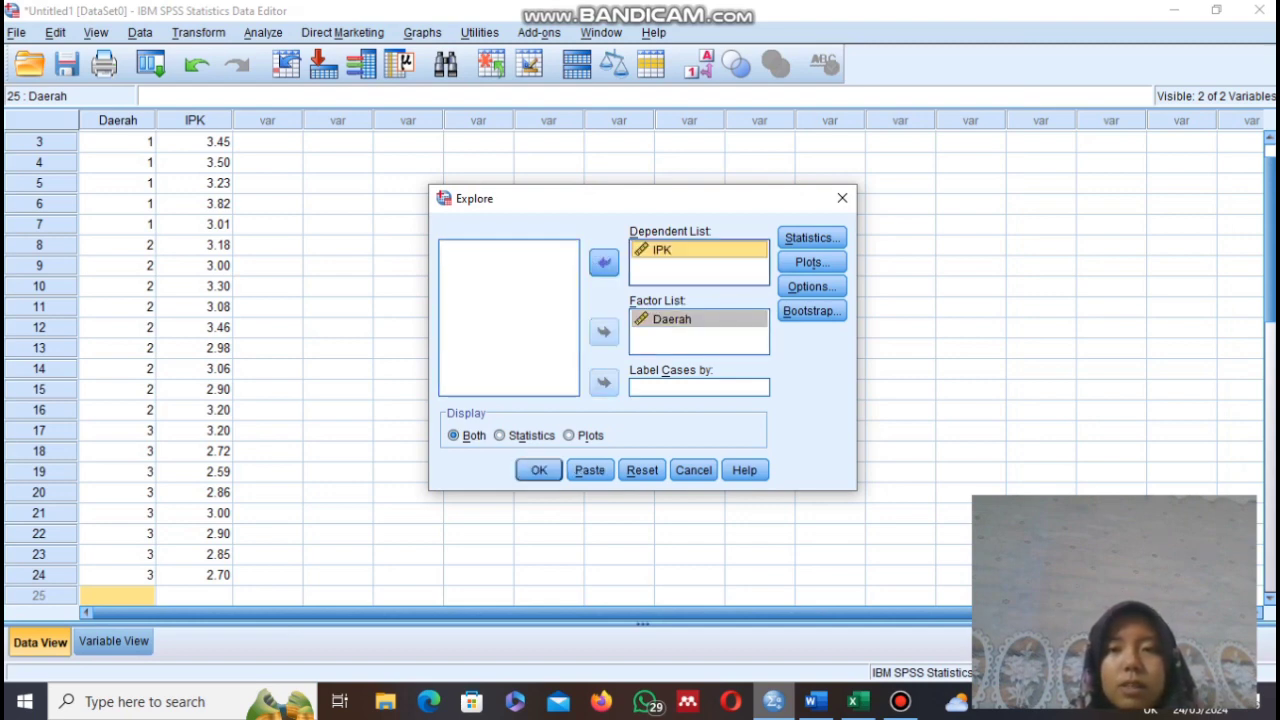
Step: Run the Explore analysis with normality plots with tests and a Levene test using power estimation
click(812, 262)
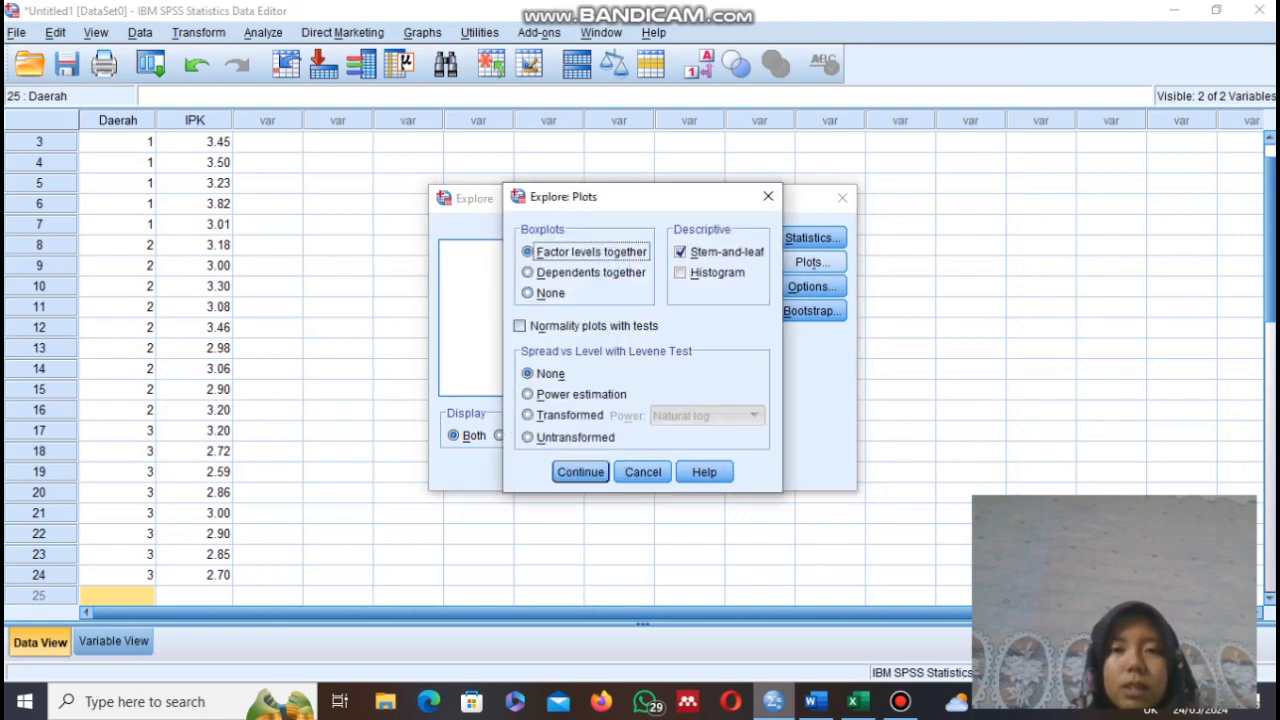
click(519, 326)
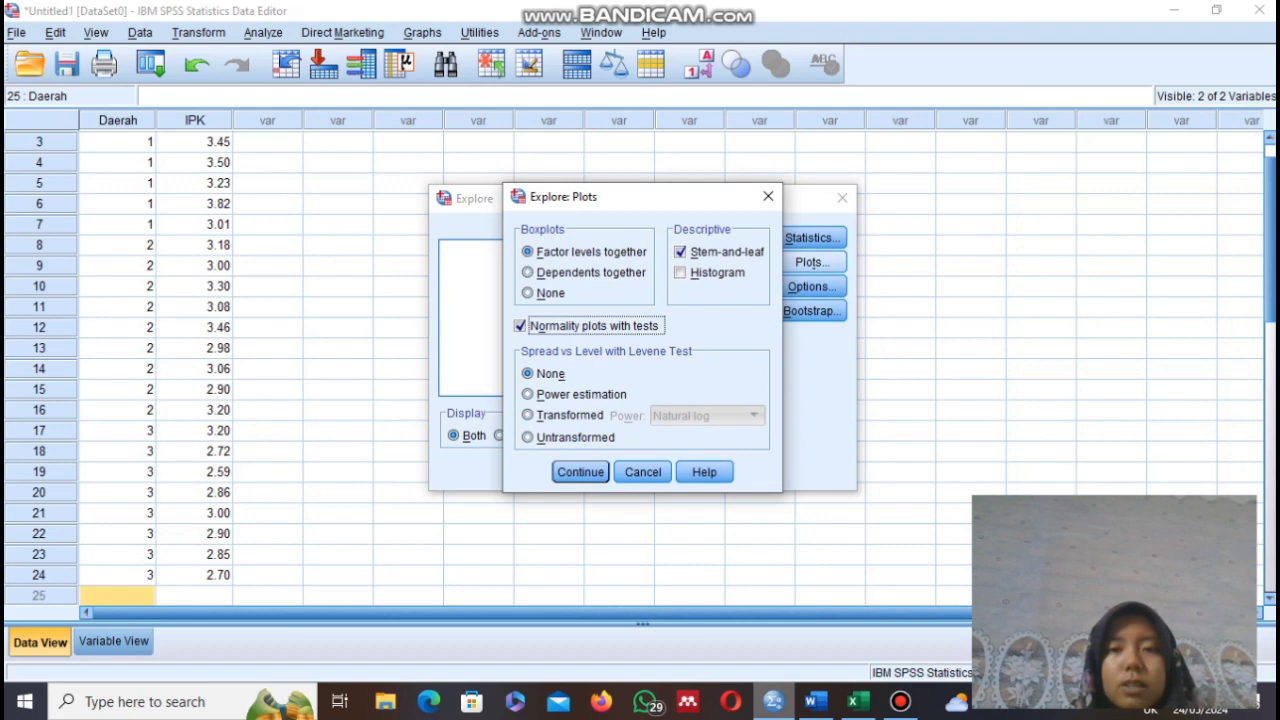
click(527, 394)
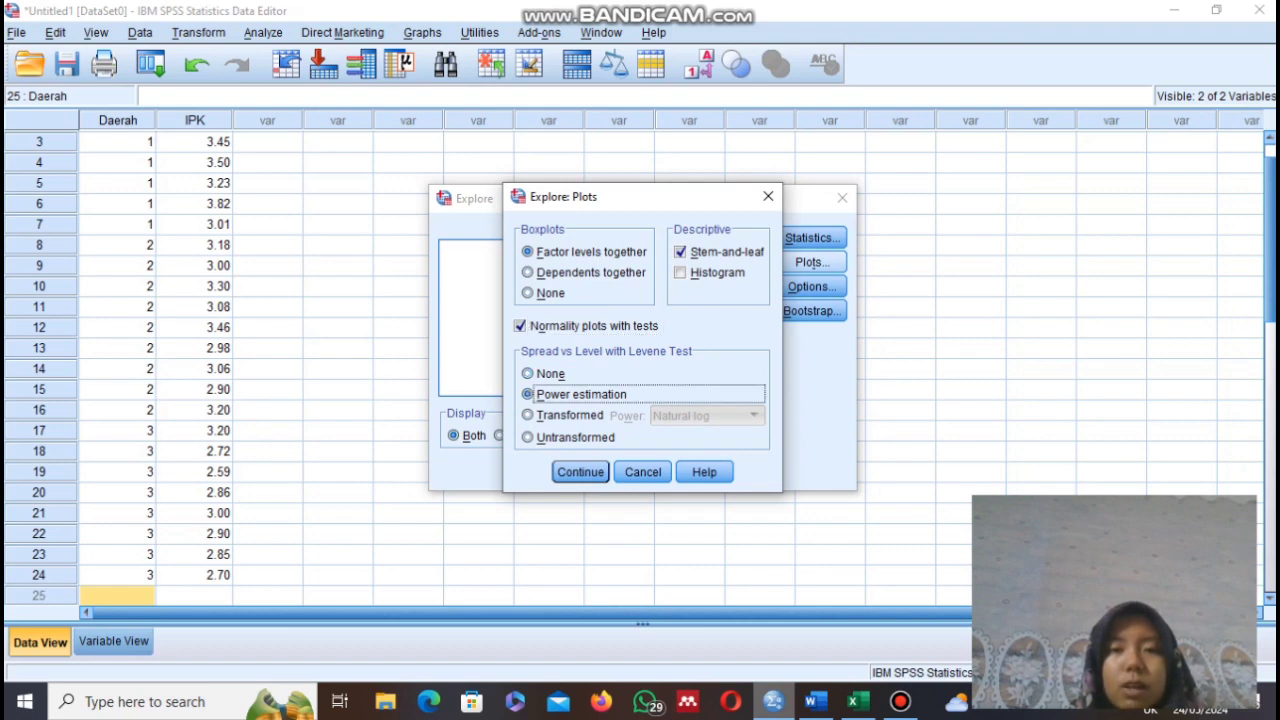
click(580, 472)
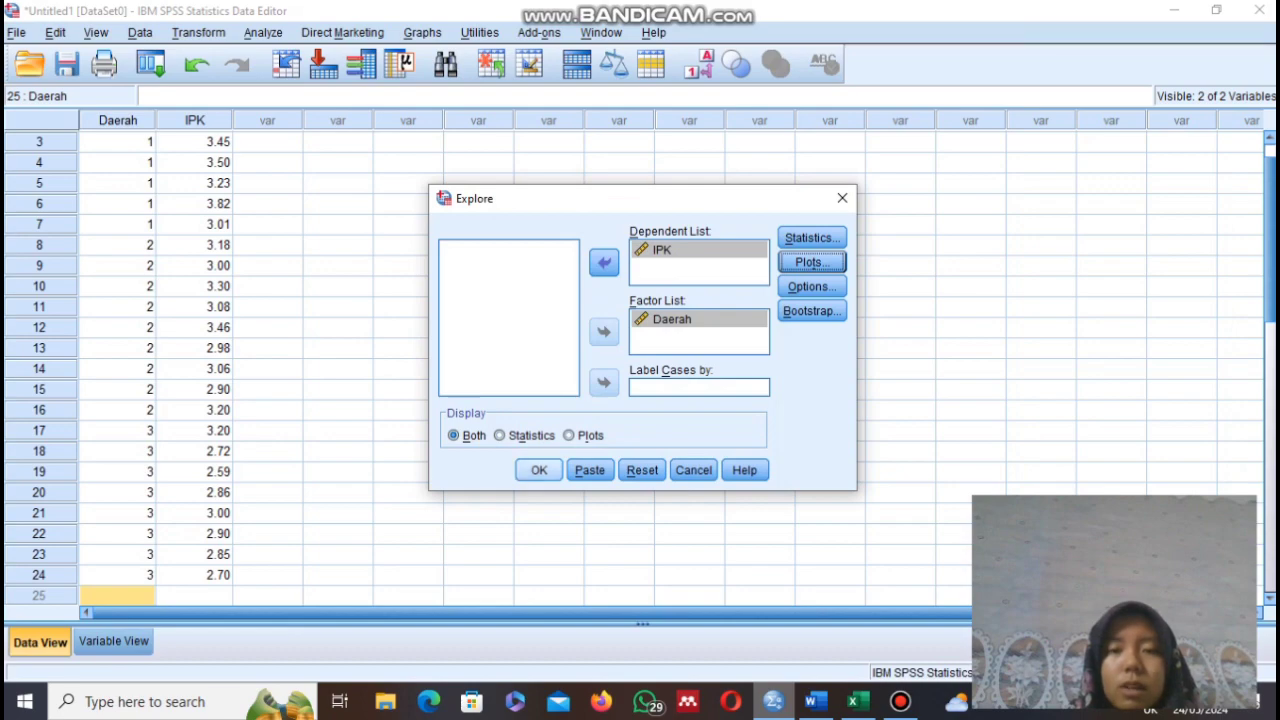
click(539, 470)
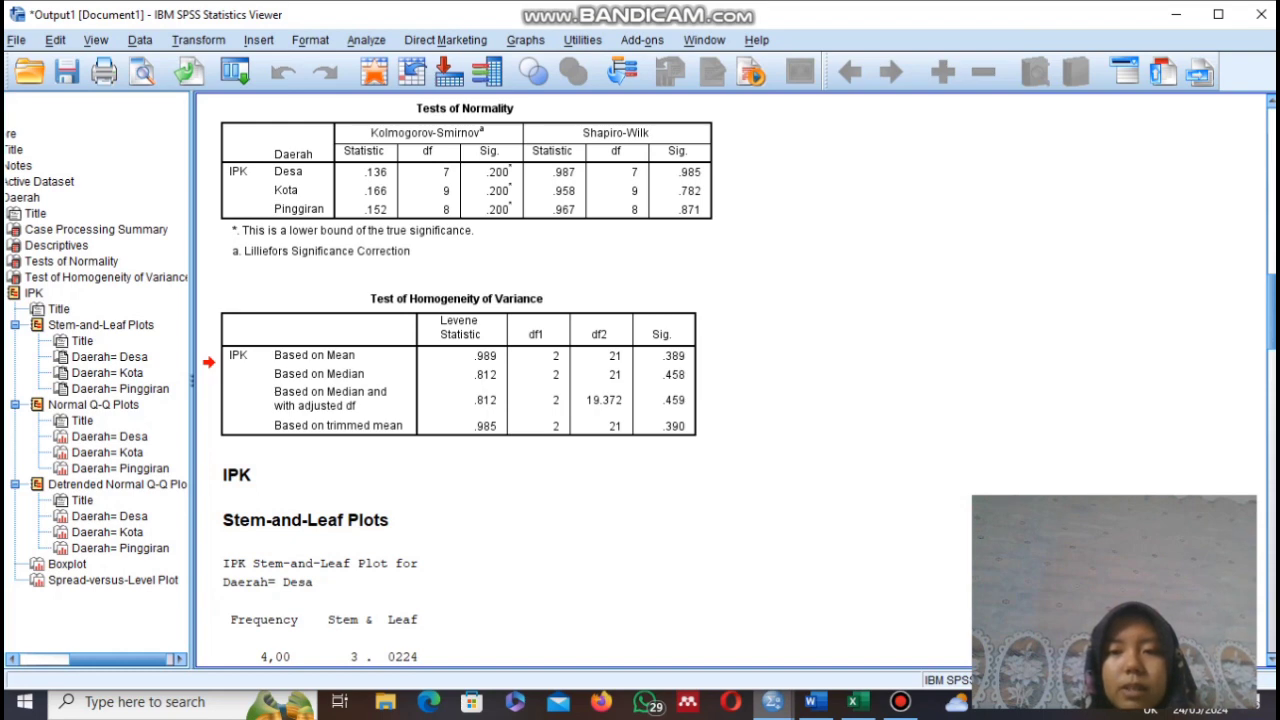
Step: Set up a One-Way ANOVA on the region dataset with Daerah as the factor and IPK as the dependent variable
click(772, 702)
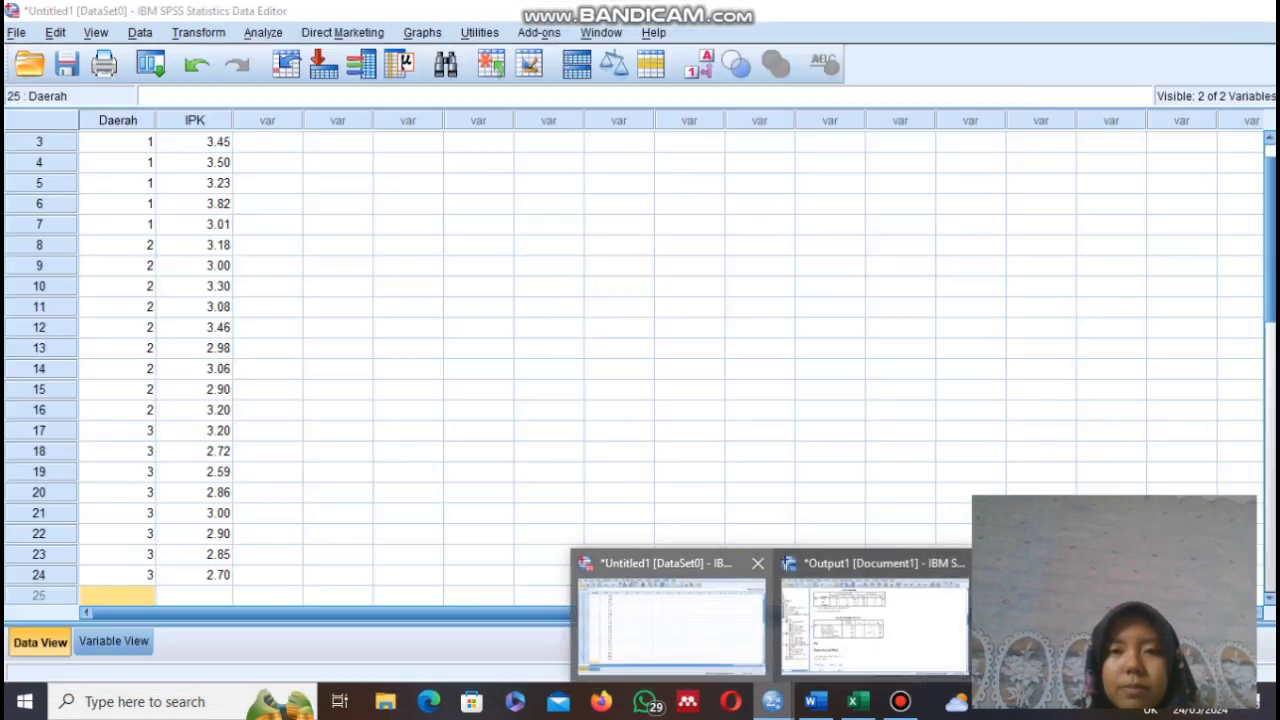
click(672, 620)
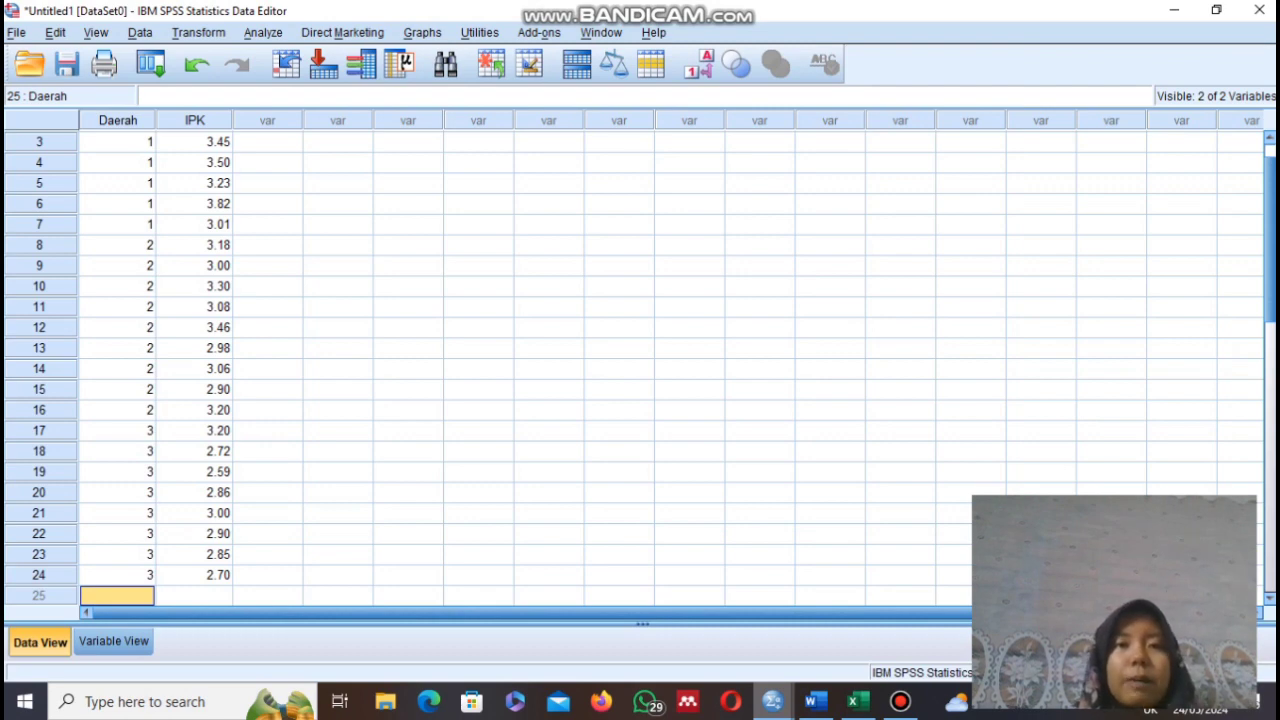
click(263, 32)
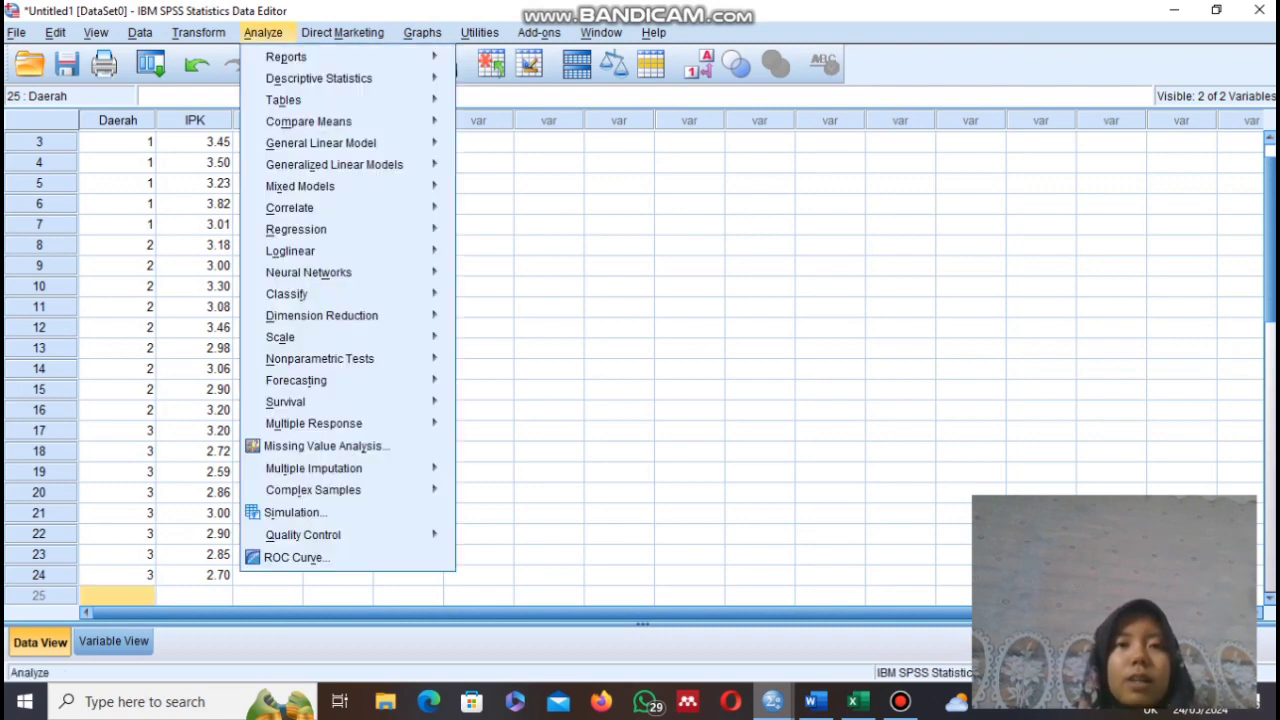
mouse_move(308, 121)
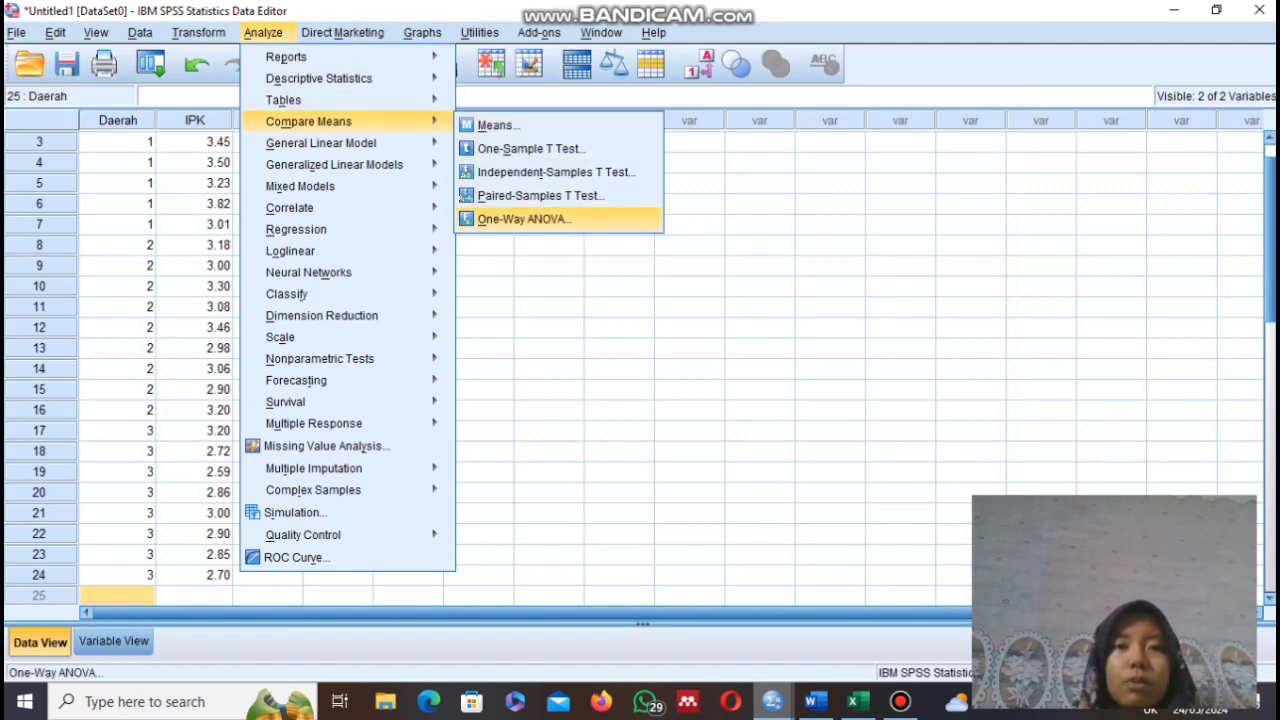
click(522, 218)
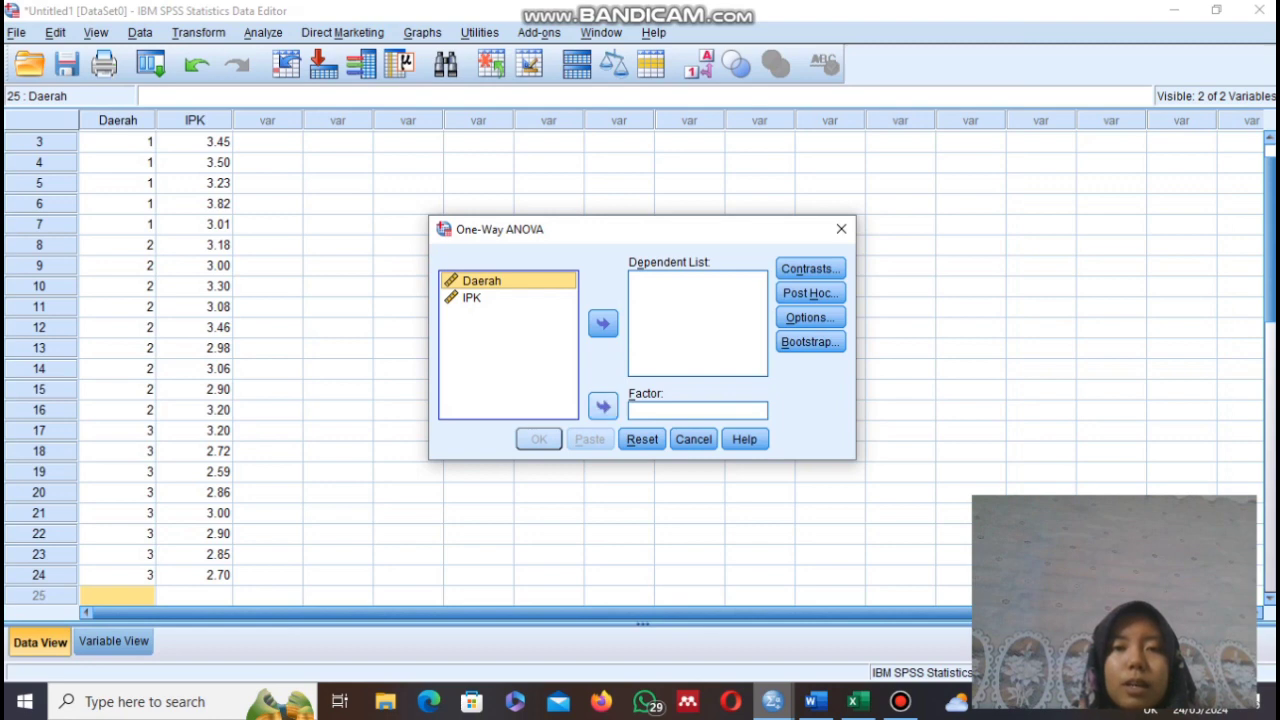
click(603, 406)
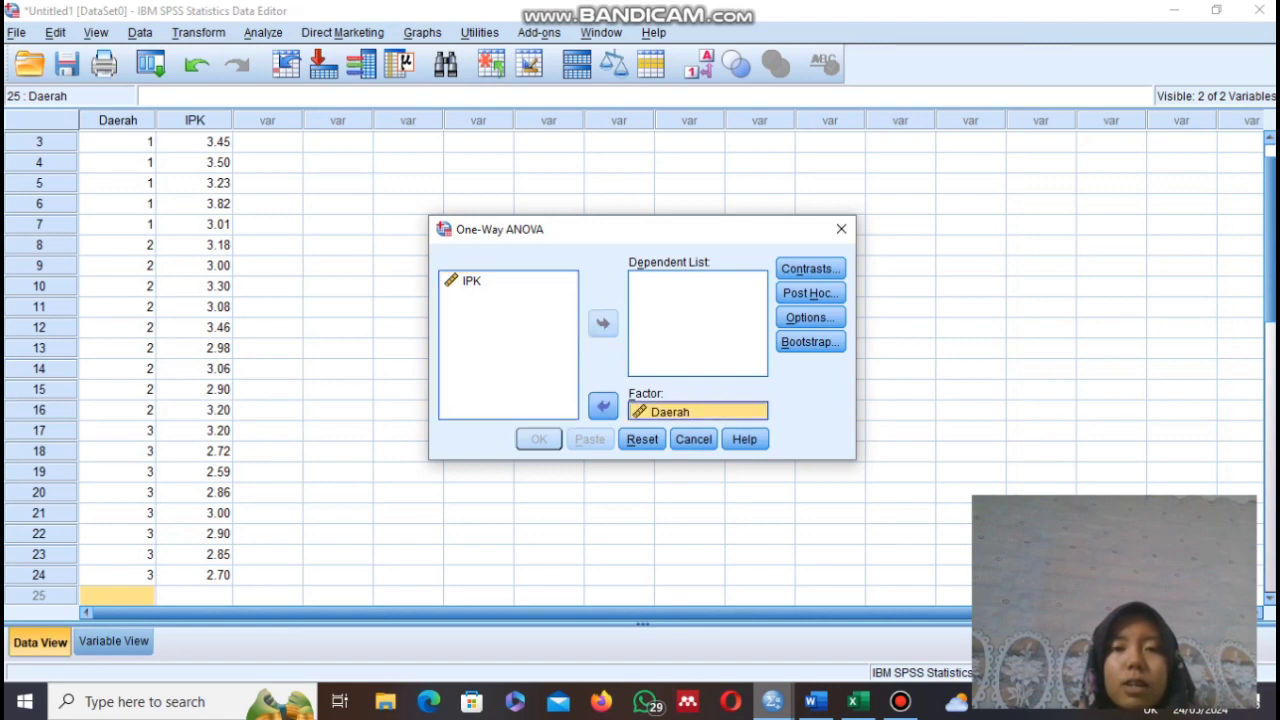
click(472, 281)
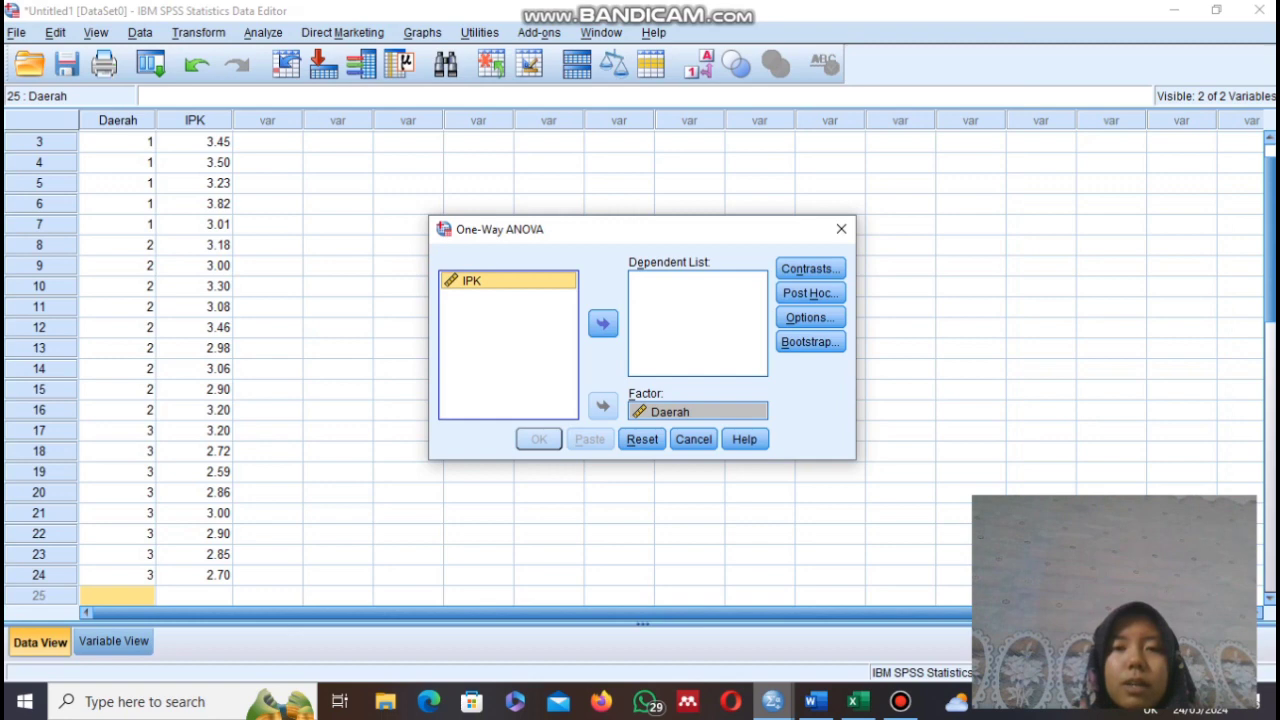
click(603, 323)
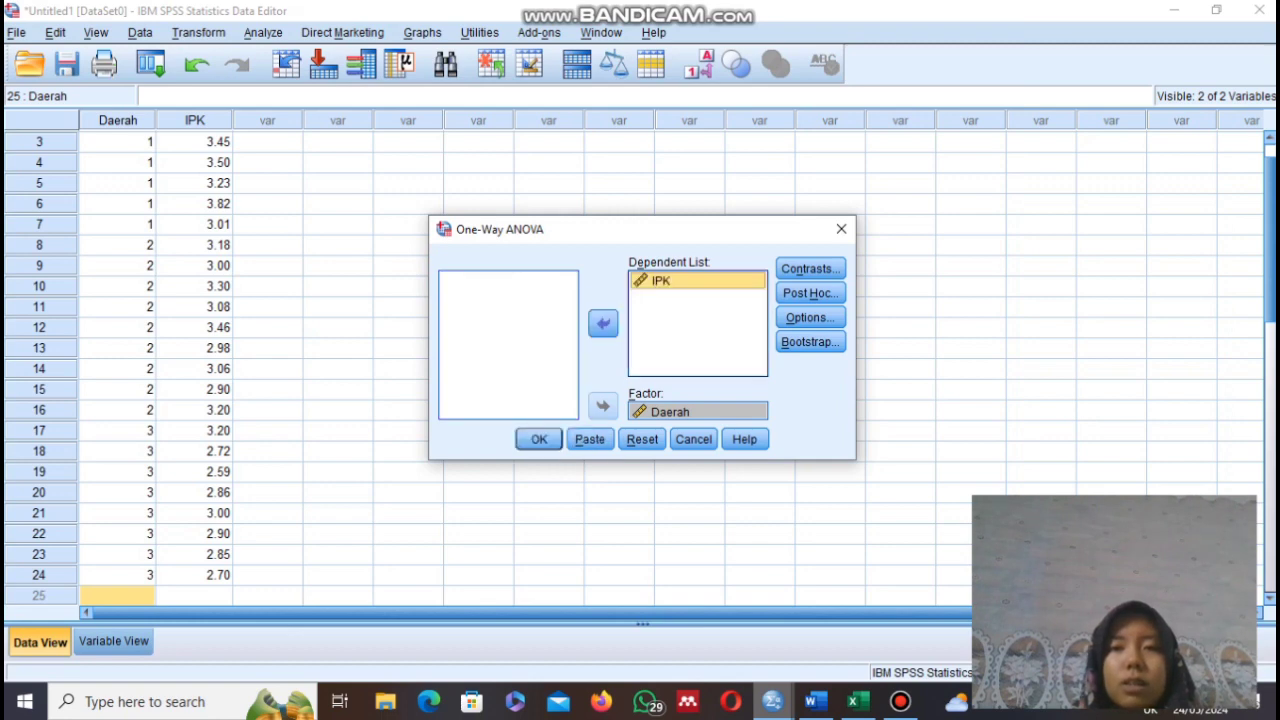
Step: Run the One-Way ANOVA with descriptive statistics and LSD post hoc comparisons
click(810, 317)
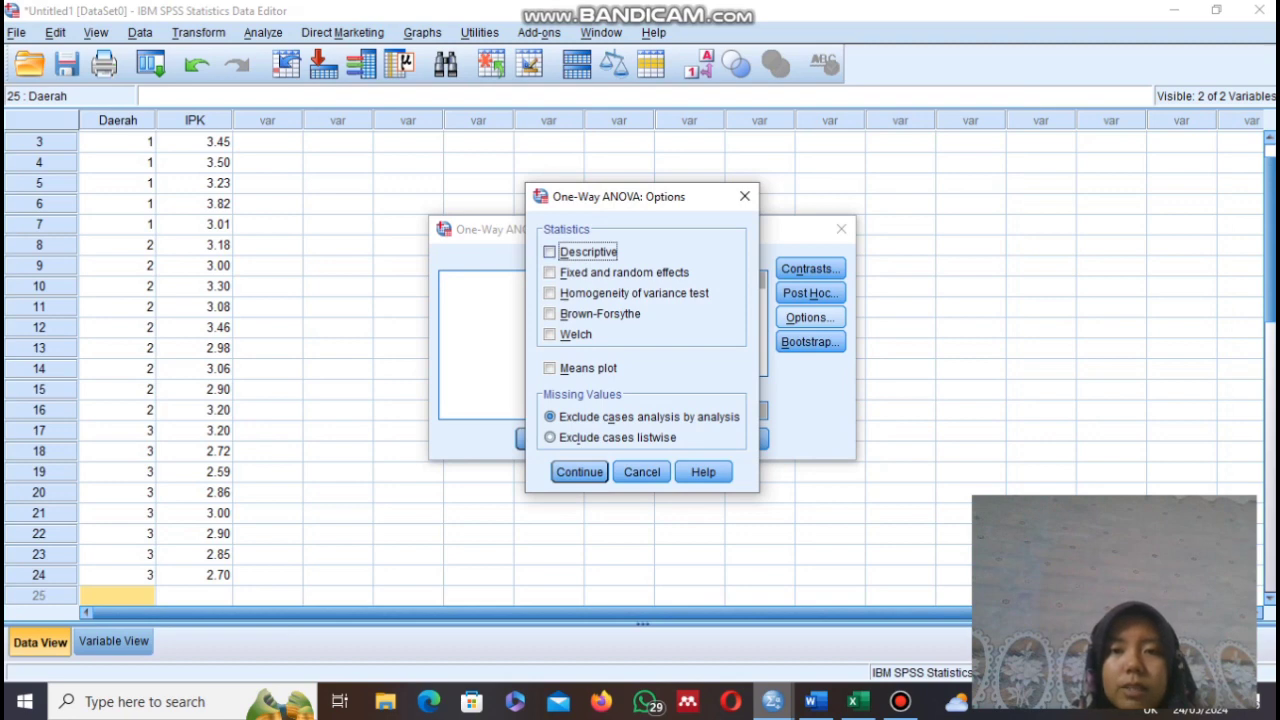
click(550, 252)
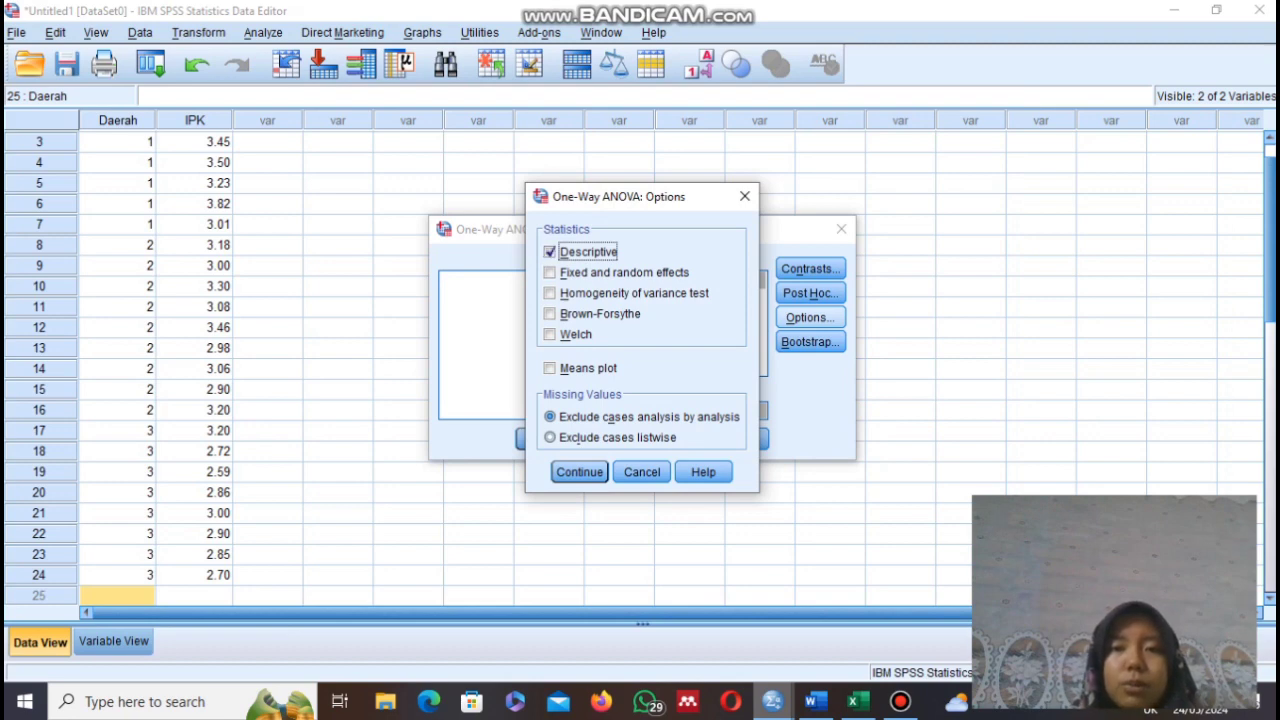
click(580, 472)
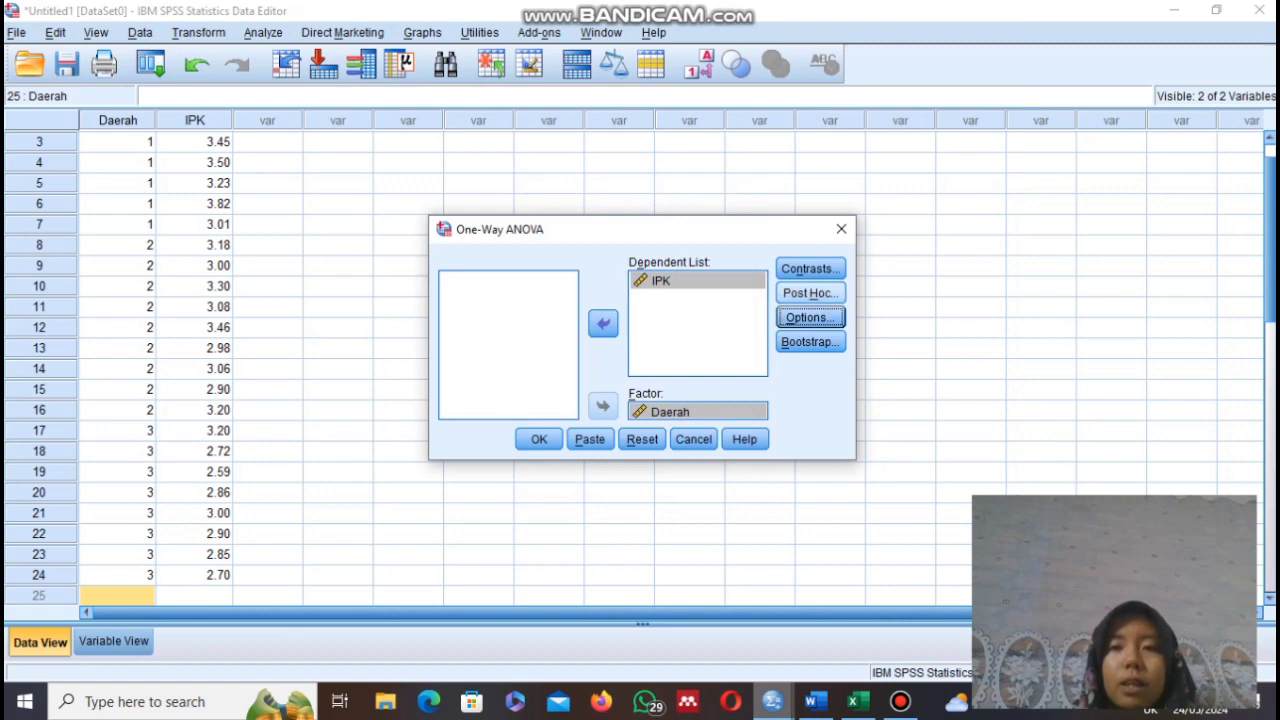
click(810, 292)
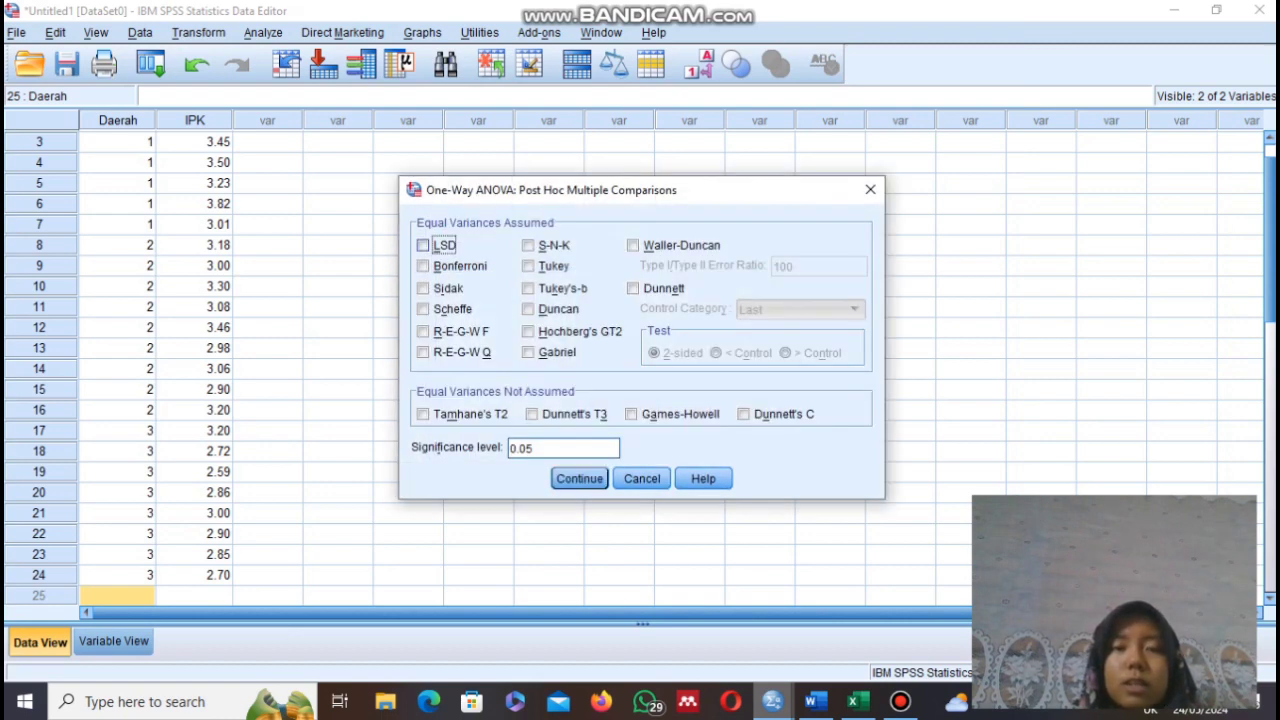
click(423, 245)
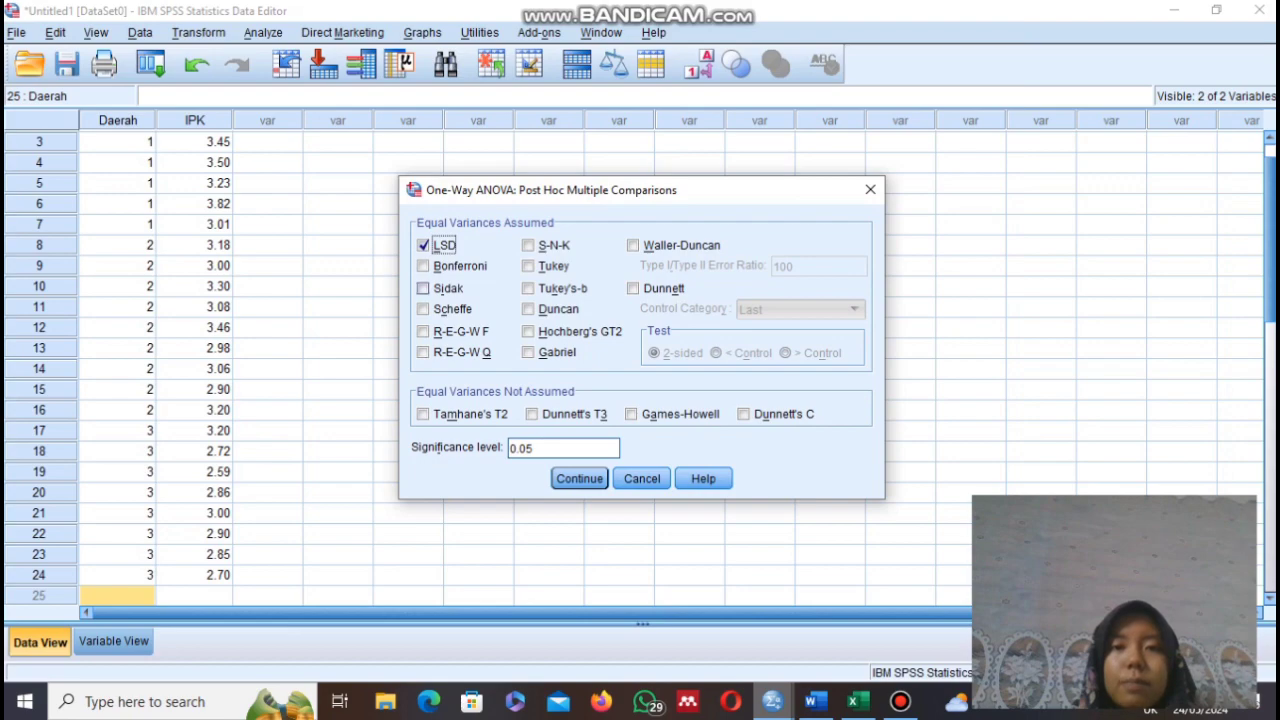
click(579, 478)
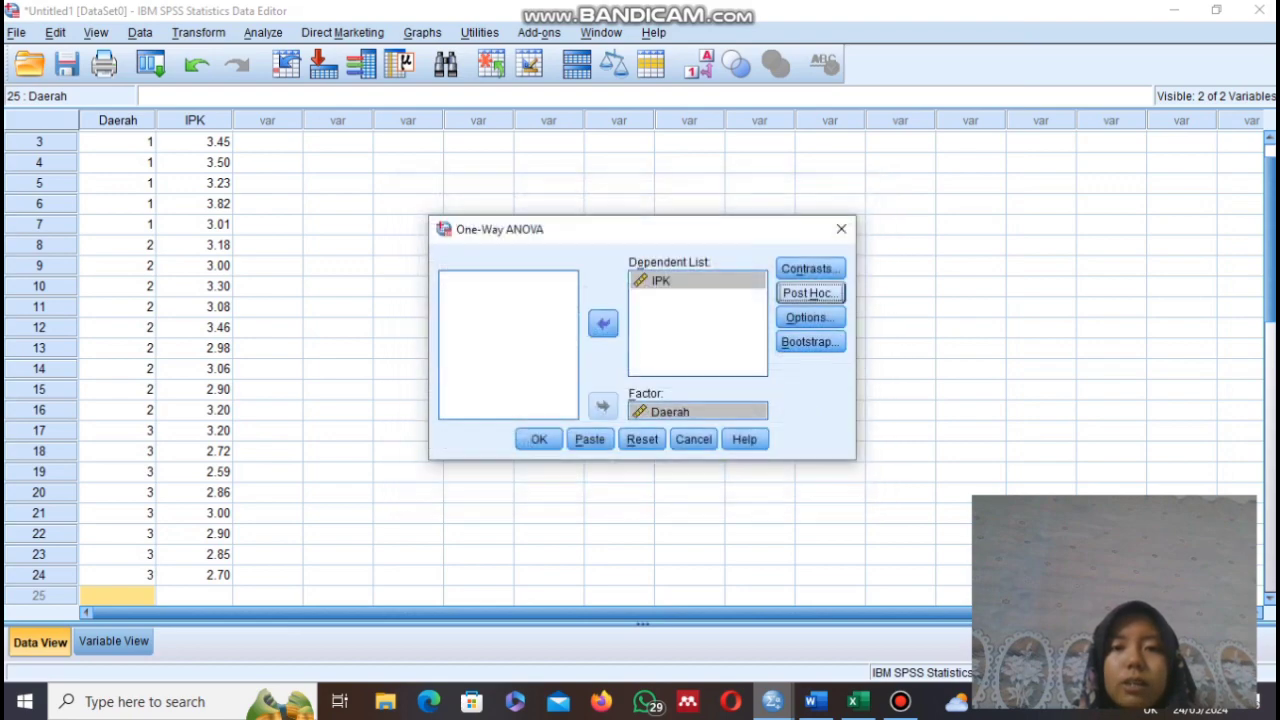
click(539, 440)
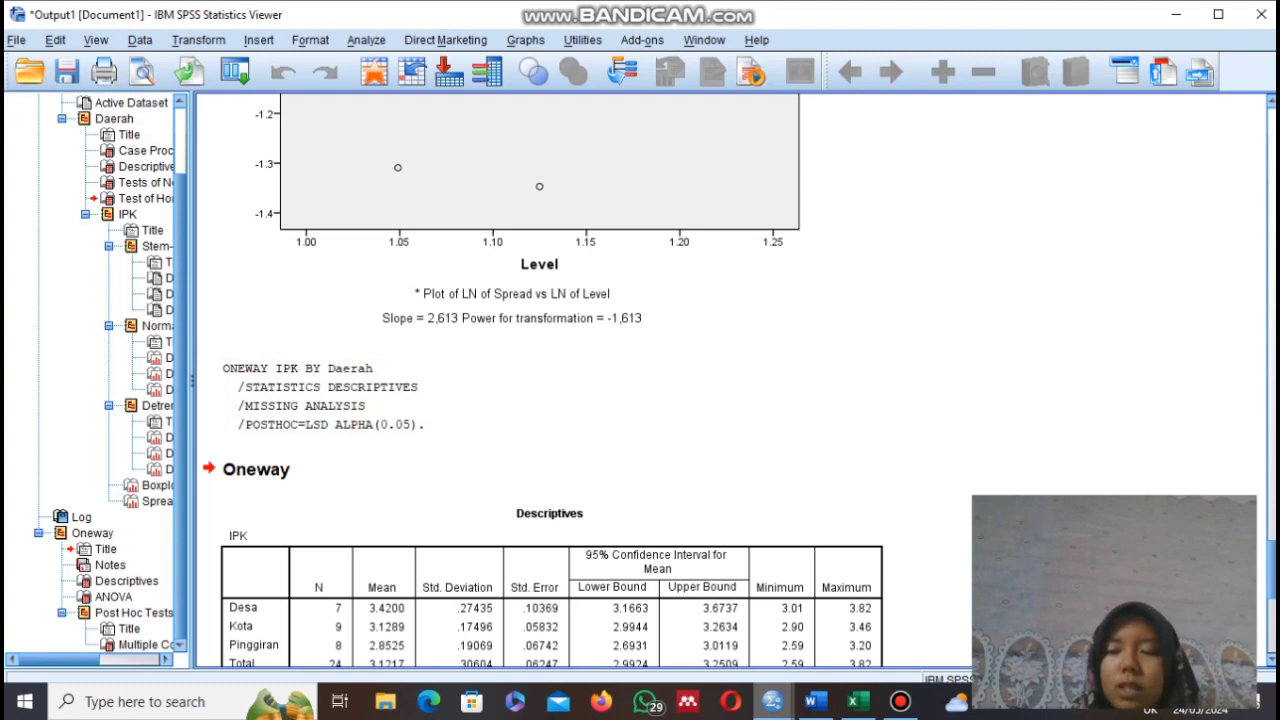
Step: Examine the Descriptives and ANOVA tables for IPK in the Oneway output
scroll(732, 380, down, 3)
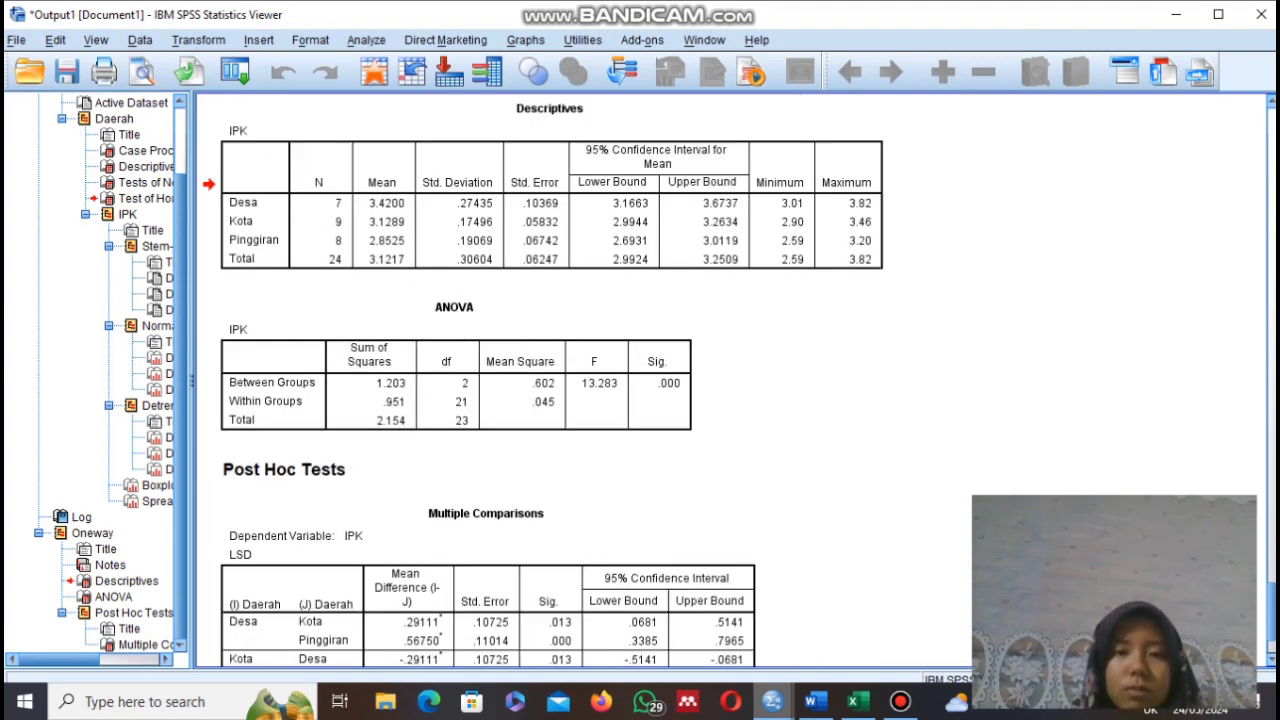
key(Down)
key(Down)
key(Down)
key(Down)
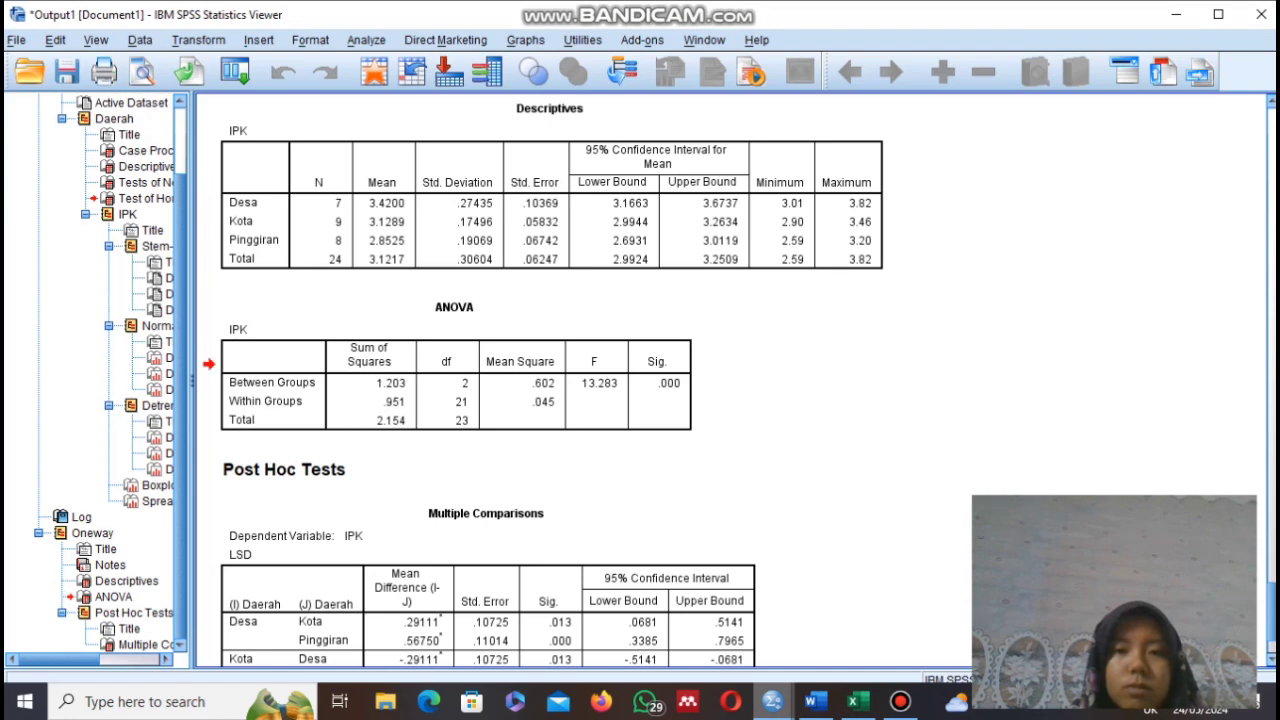